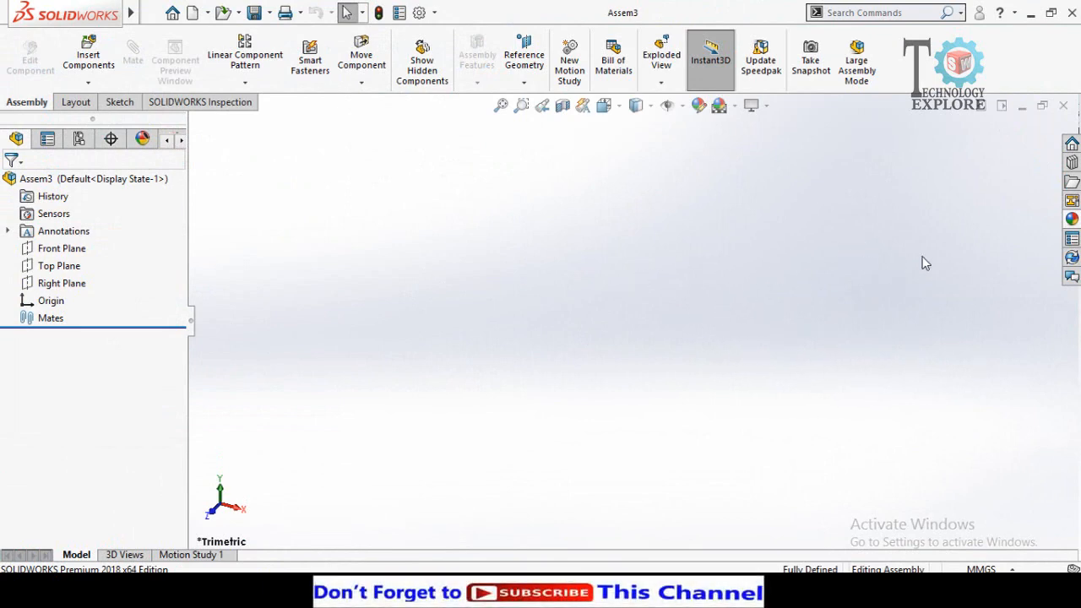
- Open the Toolbox in the Design Library and activate its add-in
click(1072, 164)
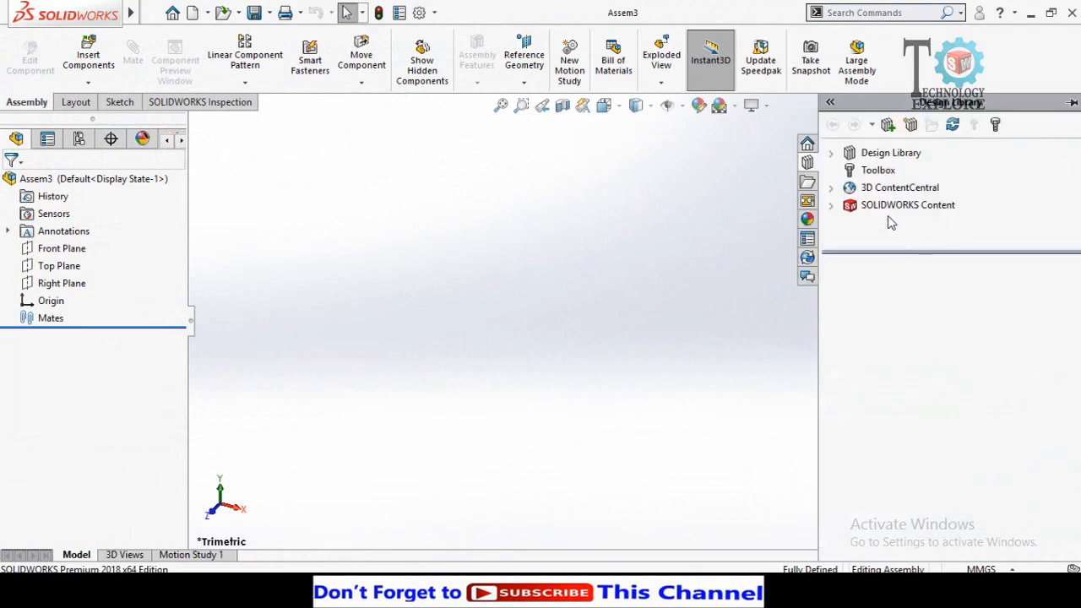
click(870, 170)
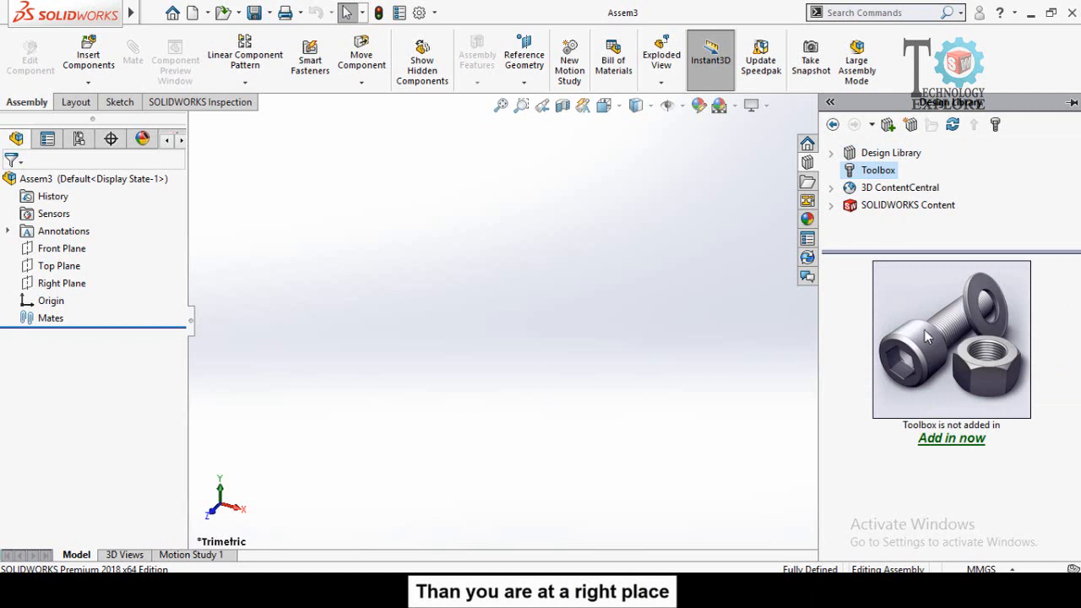
click(955, 443)
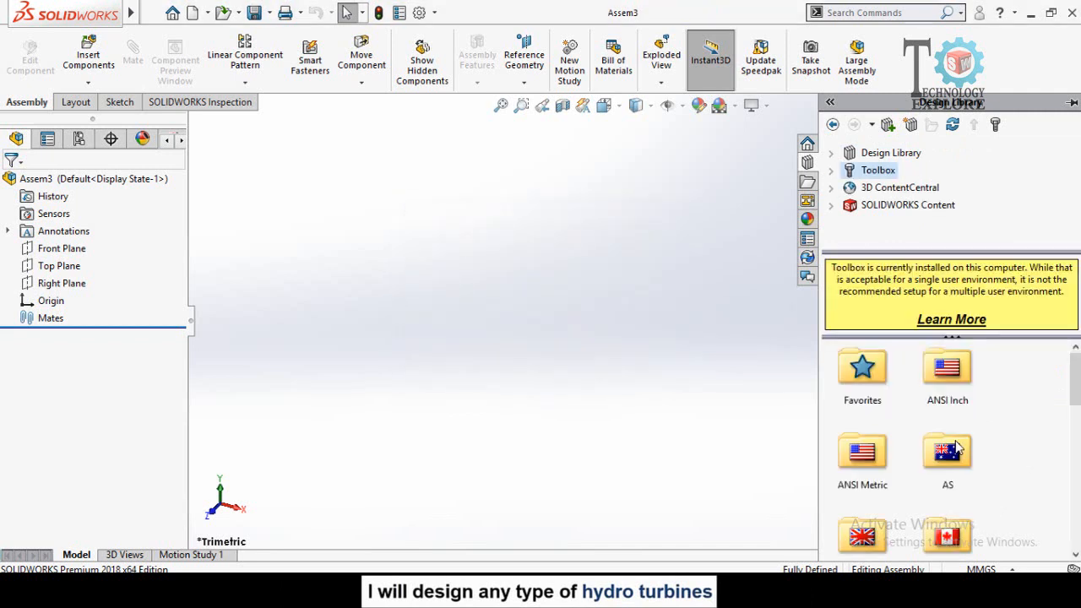
- Open the Gears folder under ANSI Metric Power Transmission in the Toolbox
scroll(997, 412, down, 5)
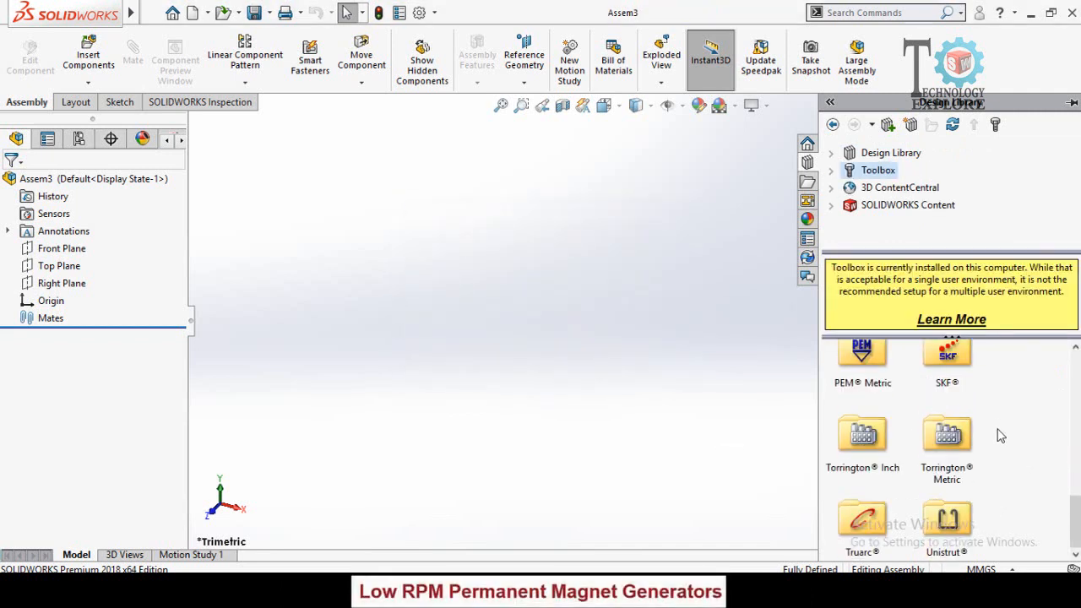
scroll(999, 435, up, 5)
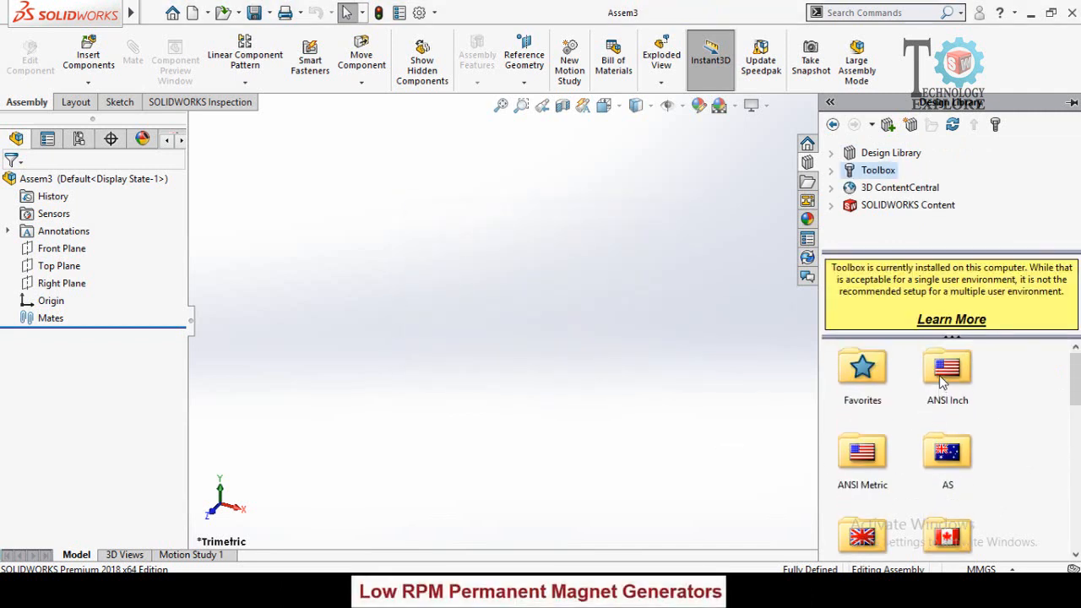
double_click(863, 456)
scroll(985, 442, down, 1)
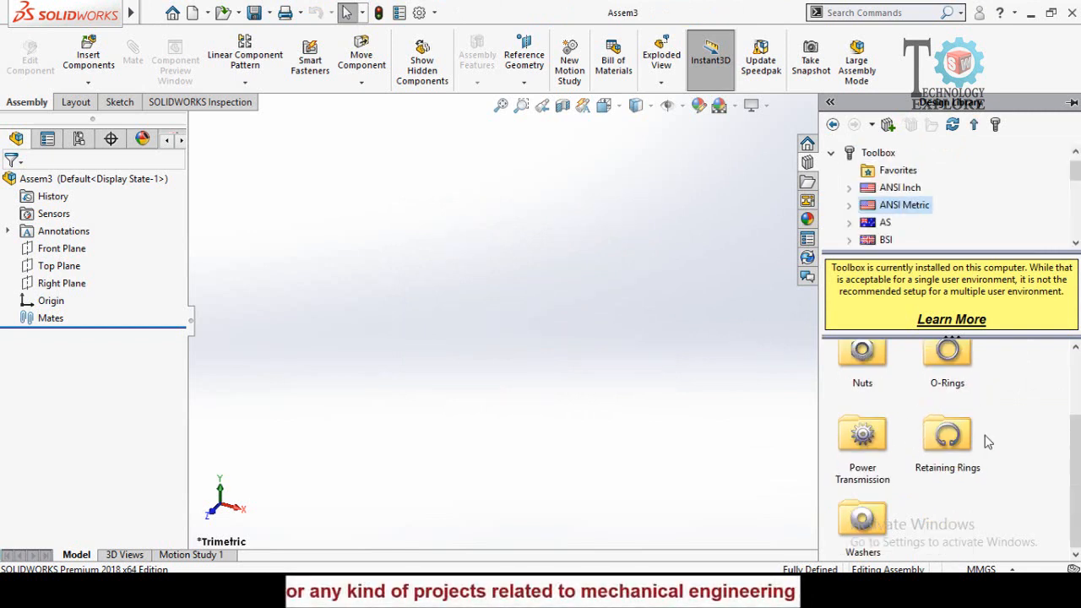
double_click(862, 436)
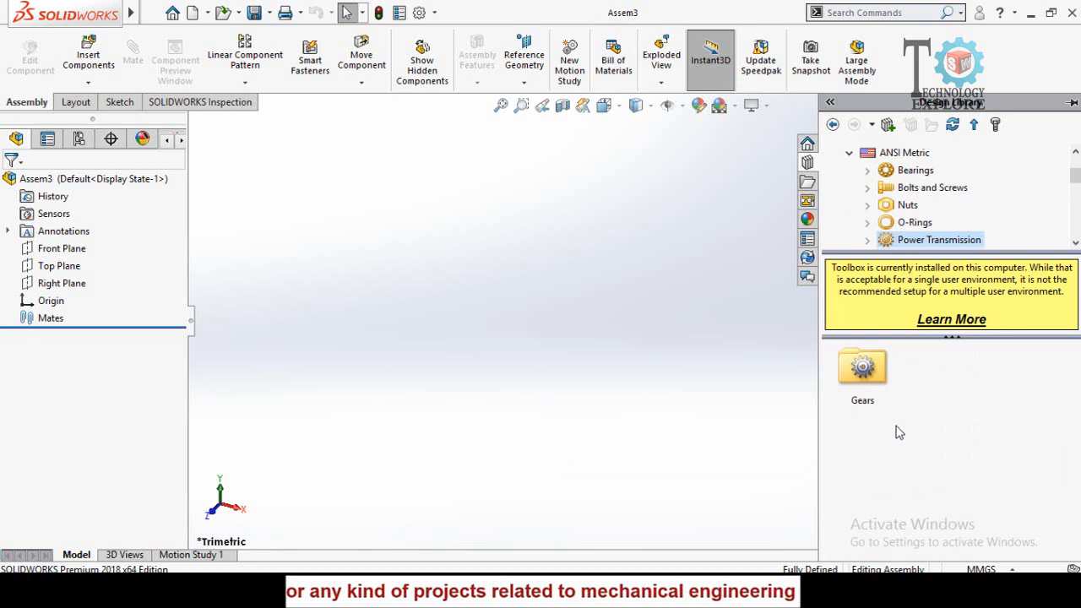
click(862, 365)
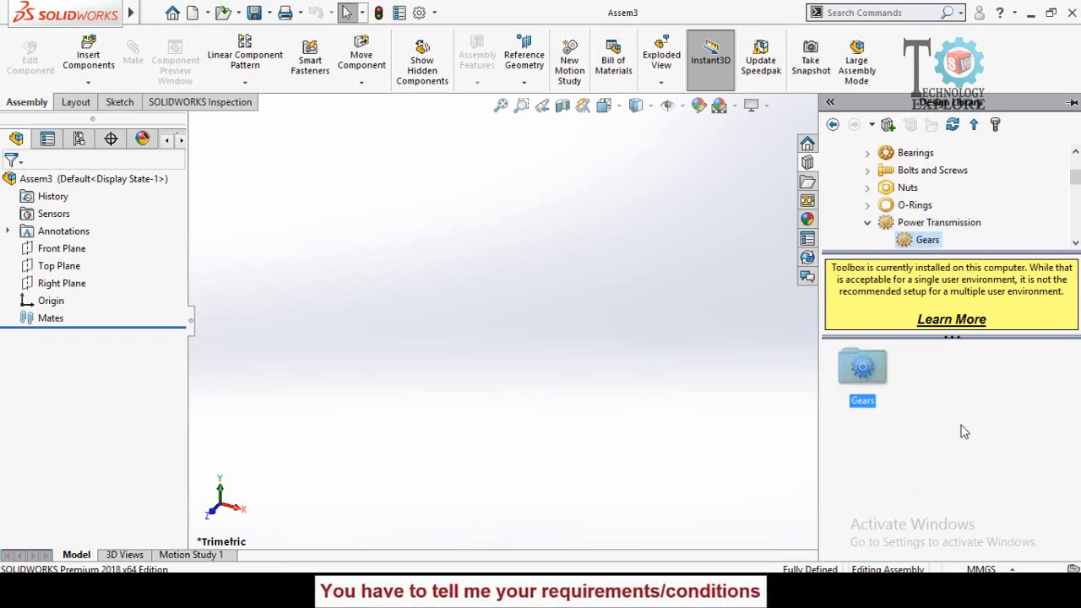
- Insert a Helical Gear from the Toolbox gears into the empty assembly
scroll(979, 417, down, 2)
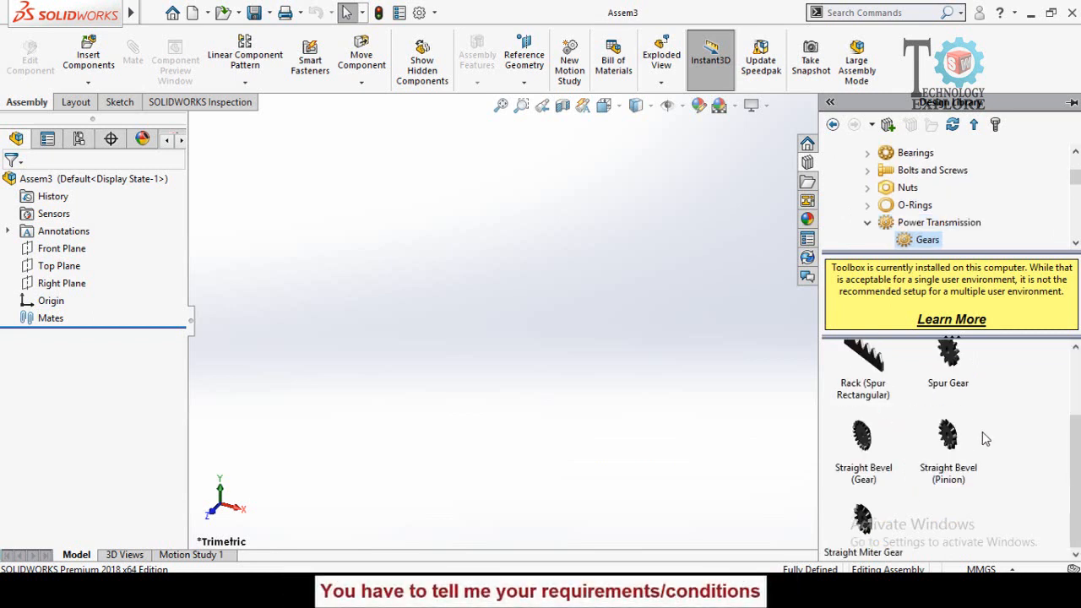
scroll(985, 448, up, 1)
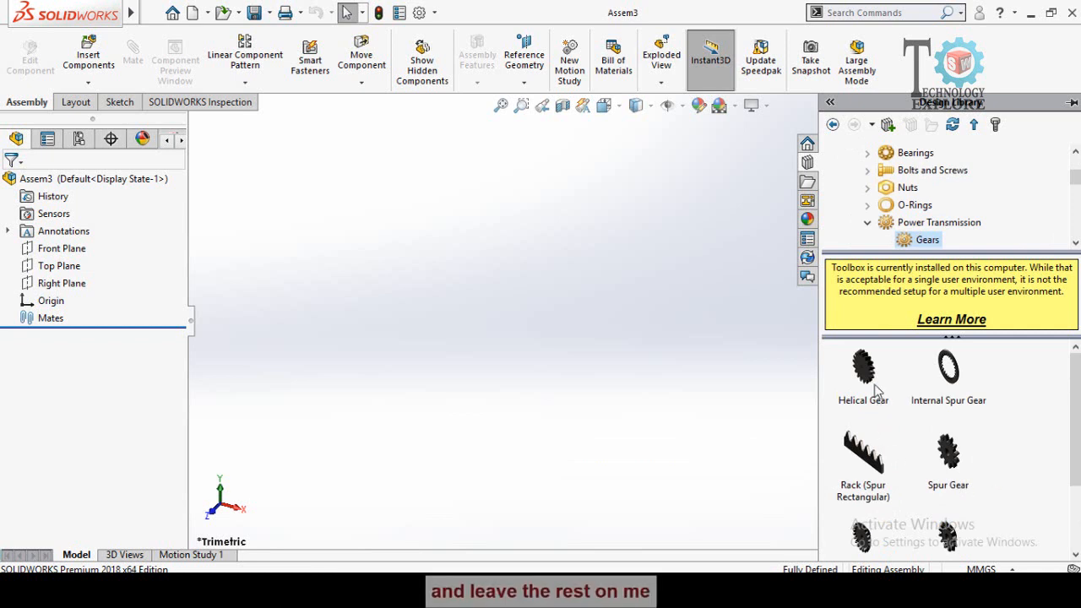
mouse_move(877, 390)
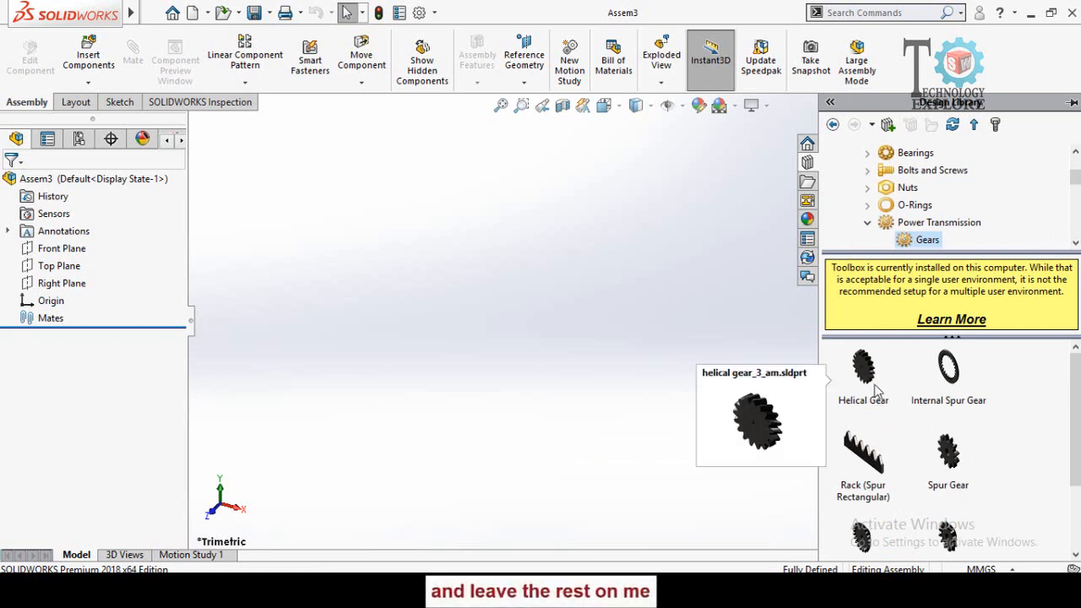
mouse_move(868, 379)
mouse_down()
mouse_move(530, 316)
mouse_move(524, 329)
mouse_move(576, 336)
mouse_up()
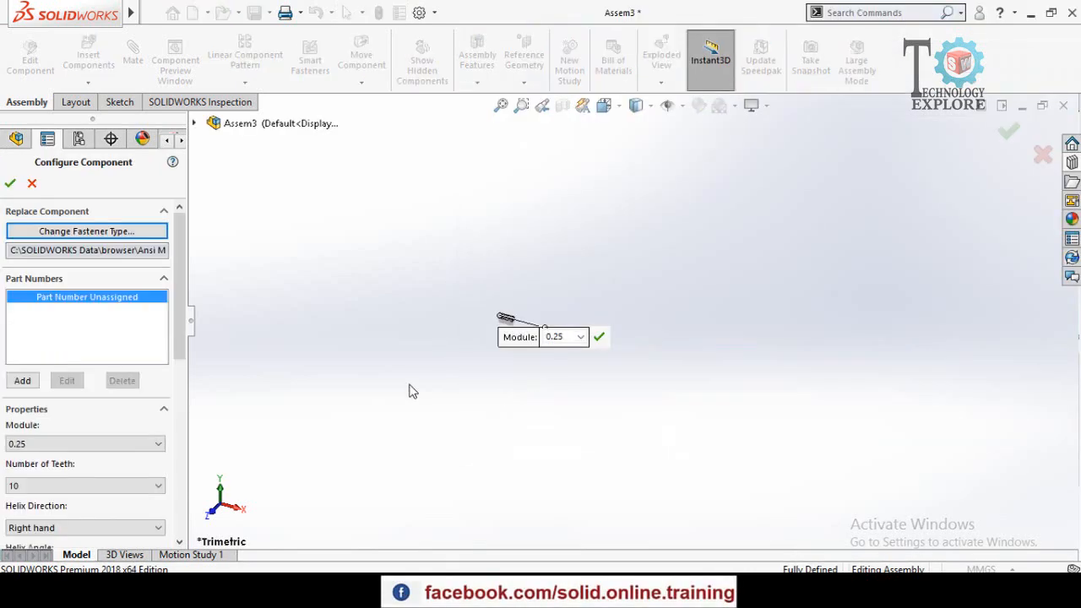
- Set the helical gear's module to 2
scroll(402, 391, up, 1)
scroll(534, 322, down, 6)
scroll(596, 342, down, 3)
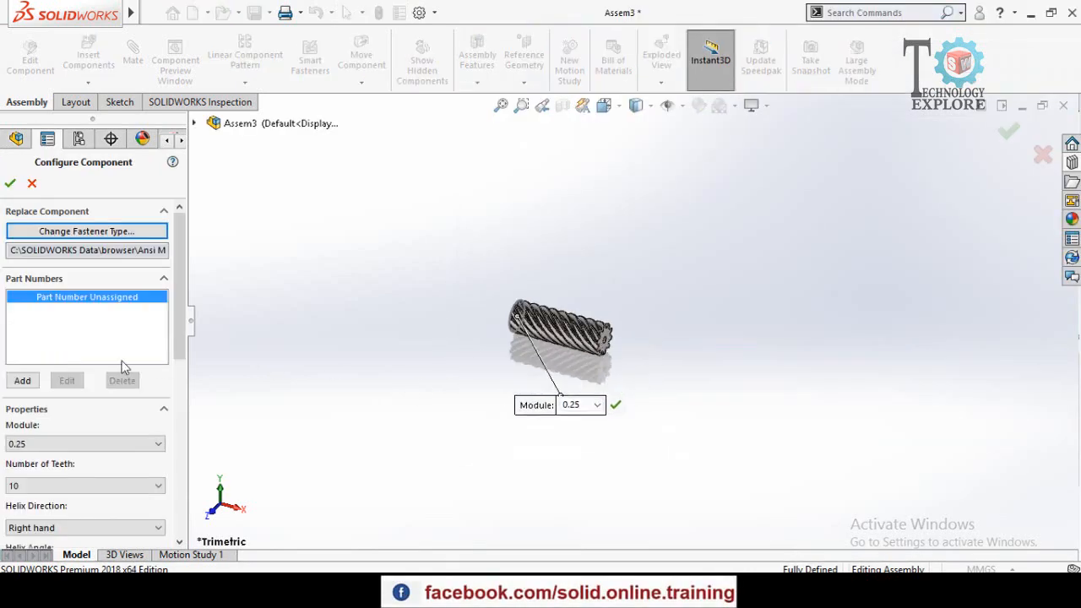
scroll(3, 342, down, 3)
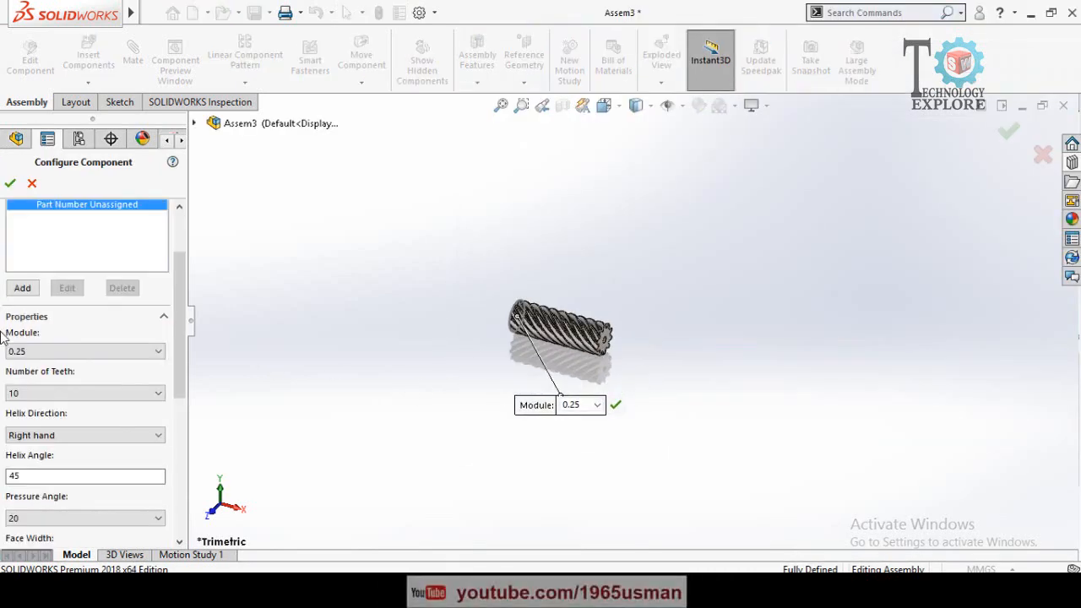
scroll(2, 338, down, 2)
scroll(8, 236, up, 4)
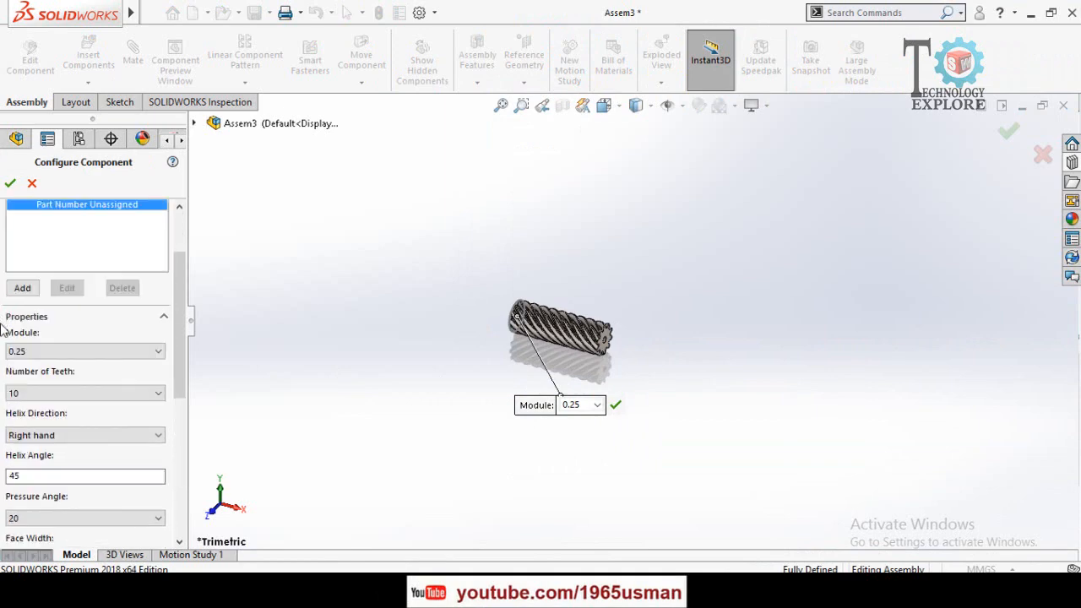
click(41, 351)
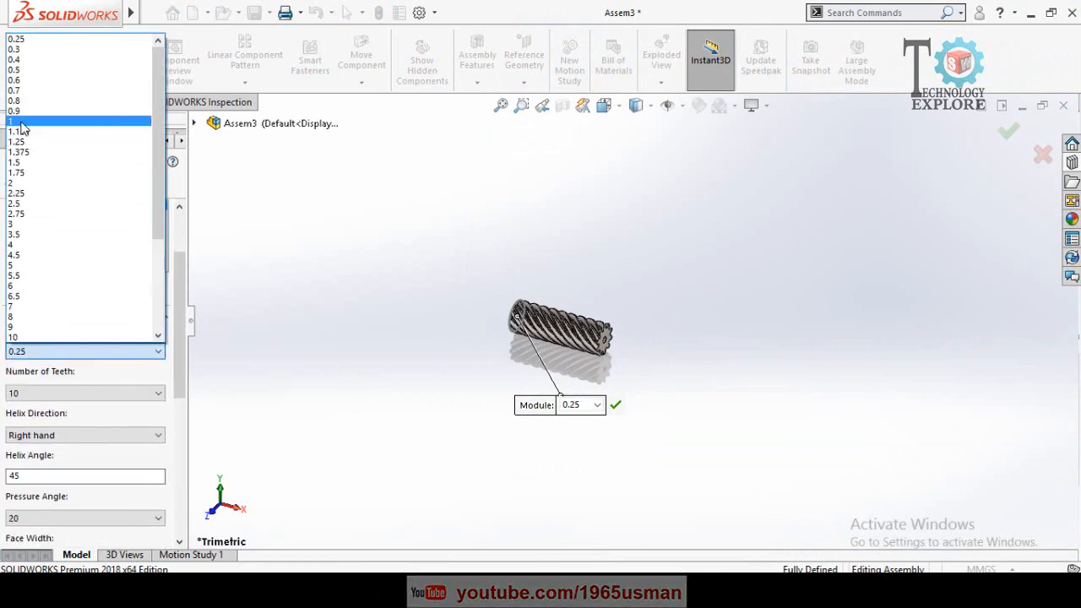
click(17, 183)
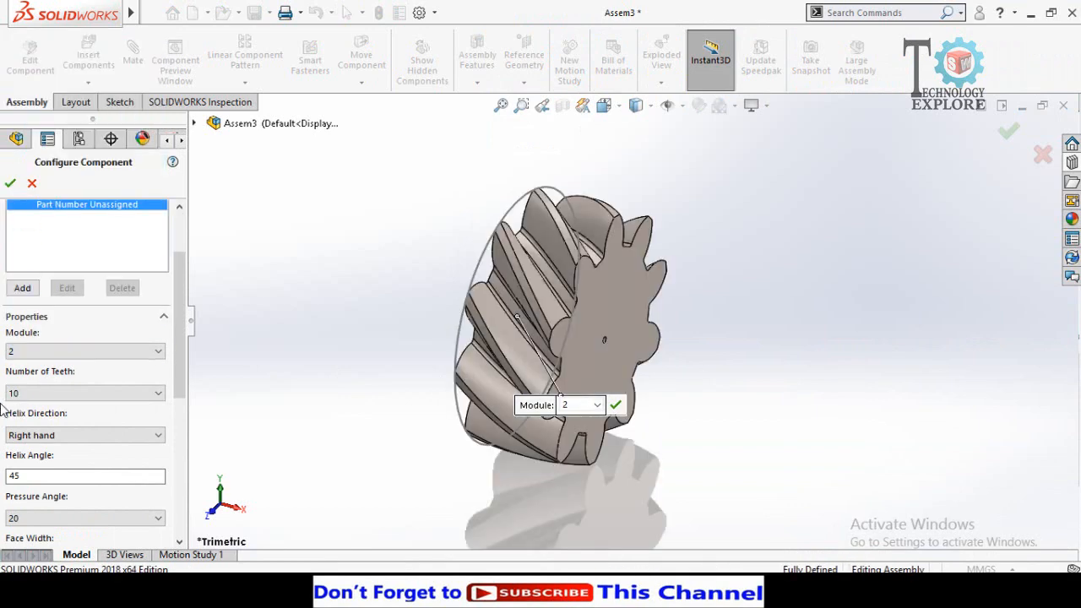
- Set the helical gear's number of teeth to 20
scroll(2, 397, down, 5)
scroll(2, 312, up, 5)
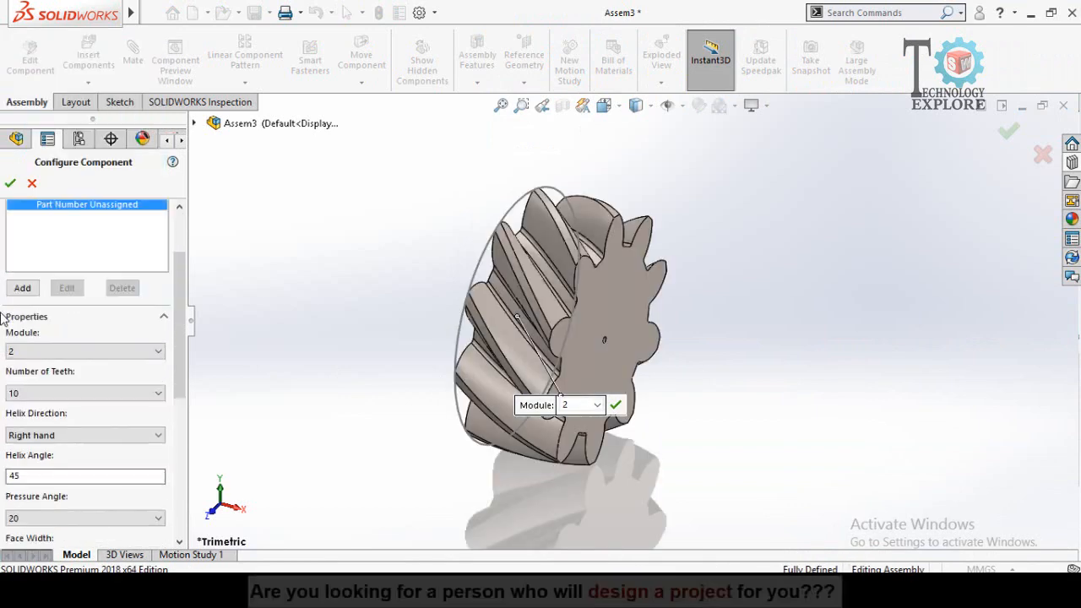
click(26, 394)
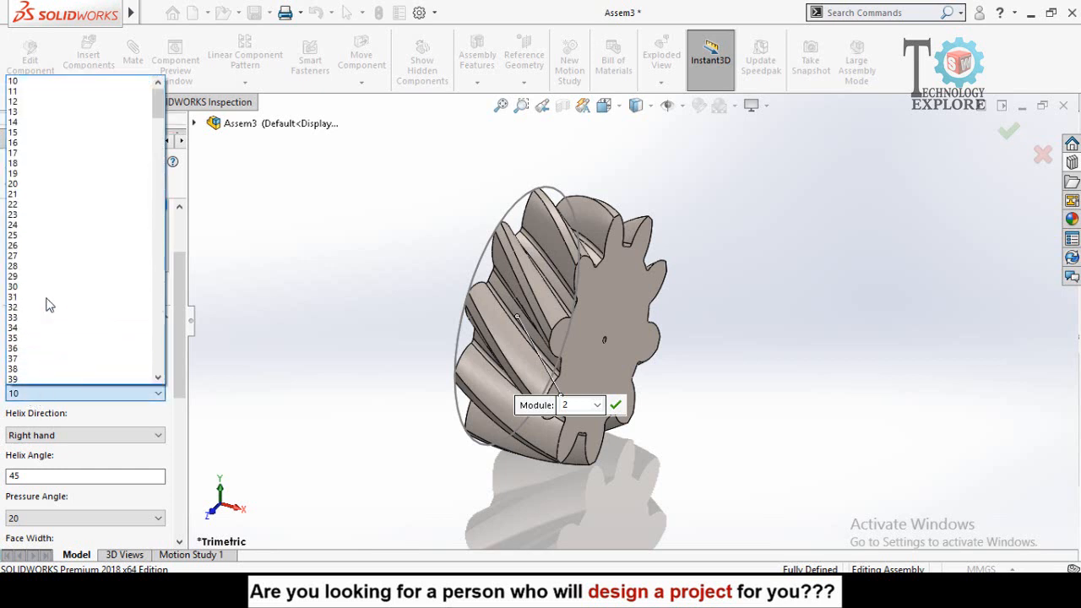
click(33, 184)
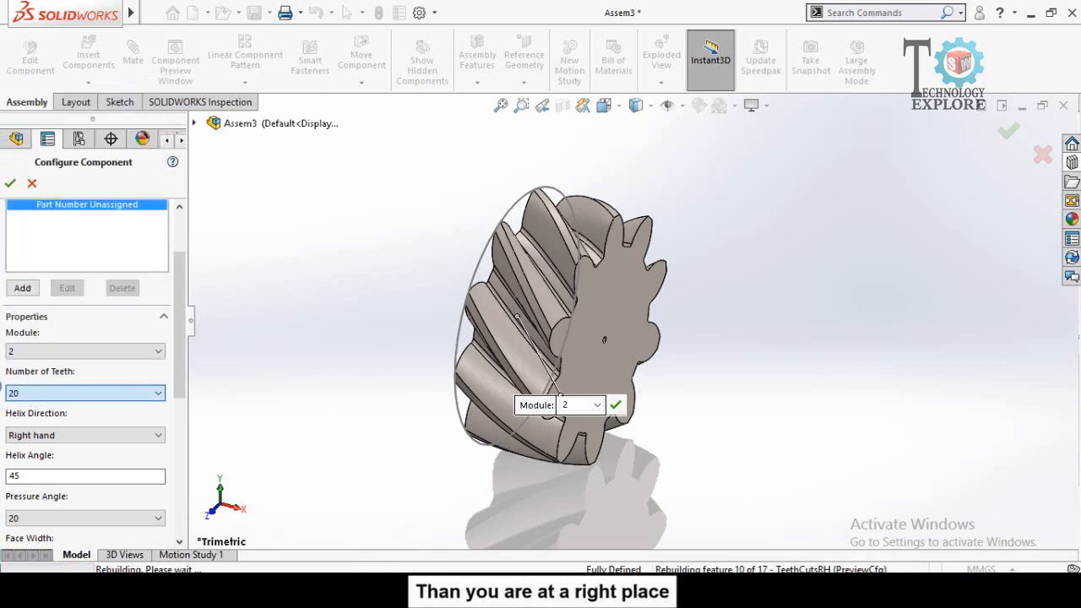
- Choose the Right hand helix direction and set the gear's face width to 10
scroll(50, 380, down, 3)
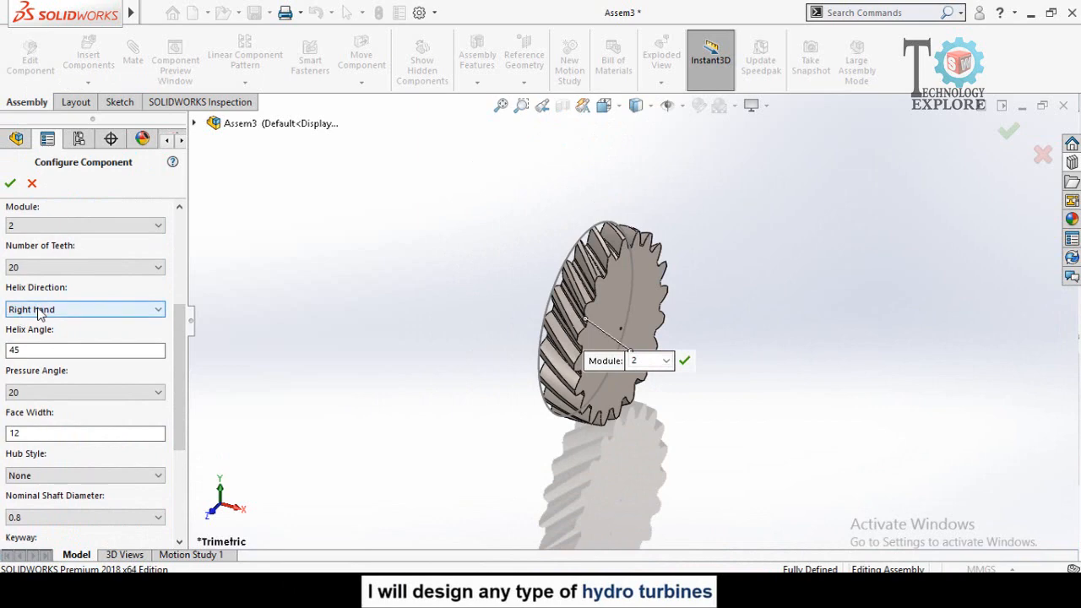
click(36, 309)
click(34, 324)
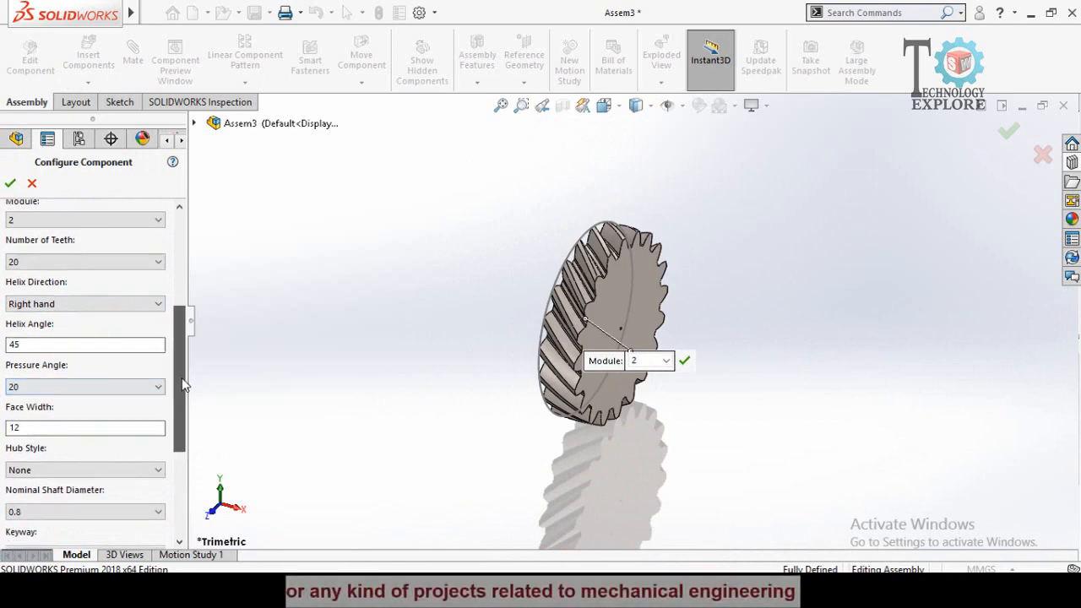
scroll(47, 355, down, 2)
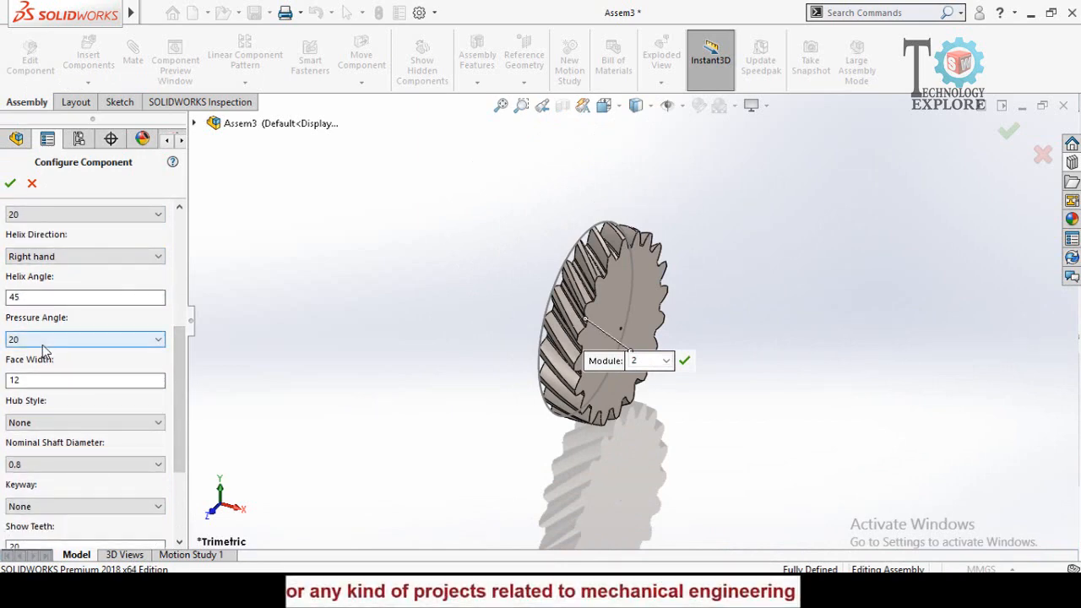
scroll(180, 422, down, 1)
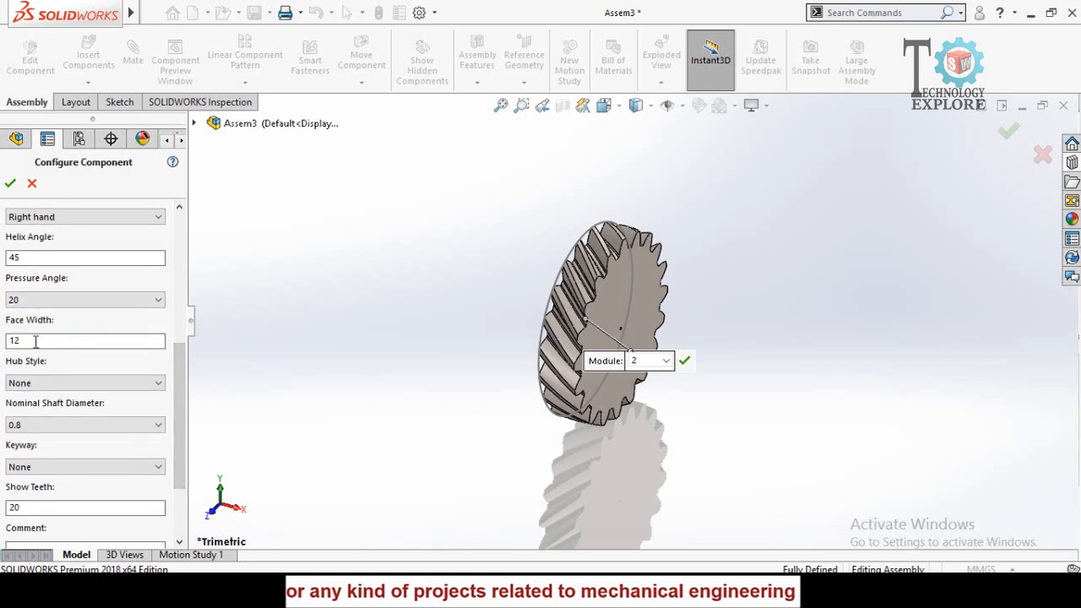
double_click(35, 341)
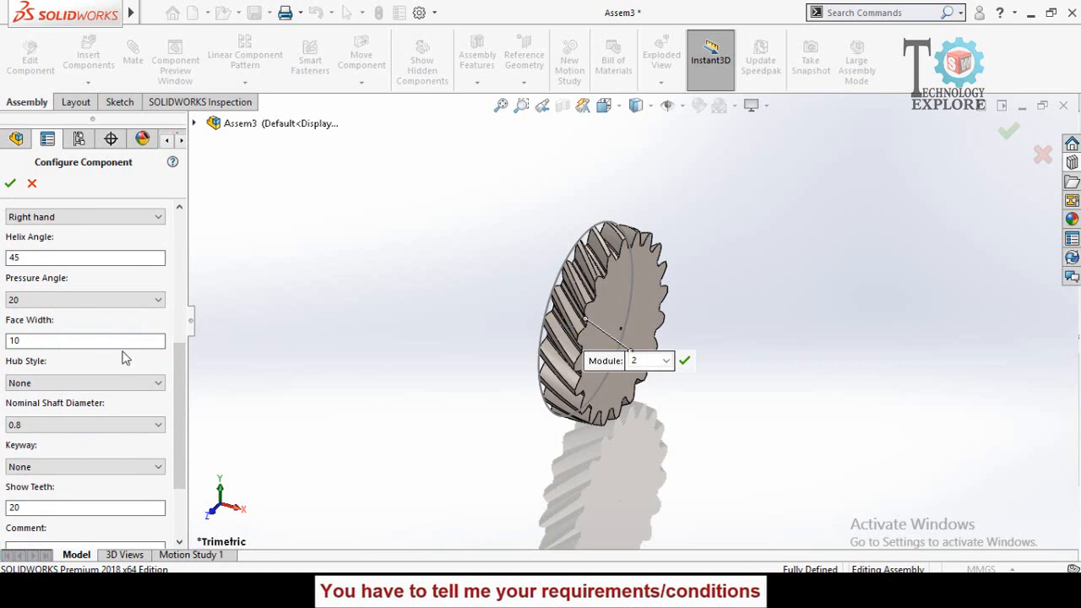
click(267, 312)
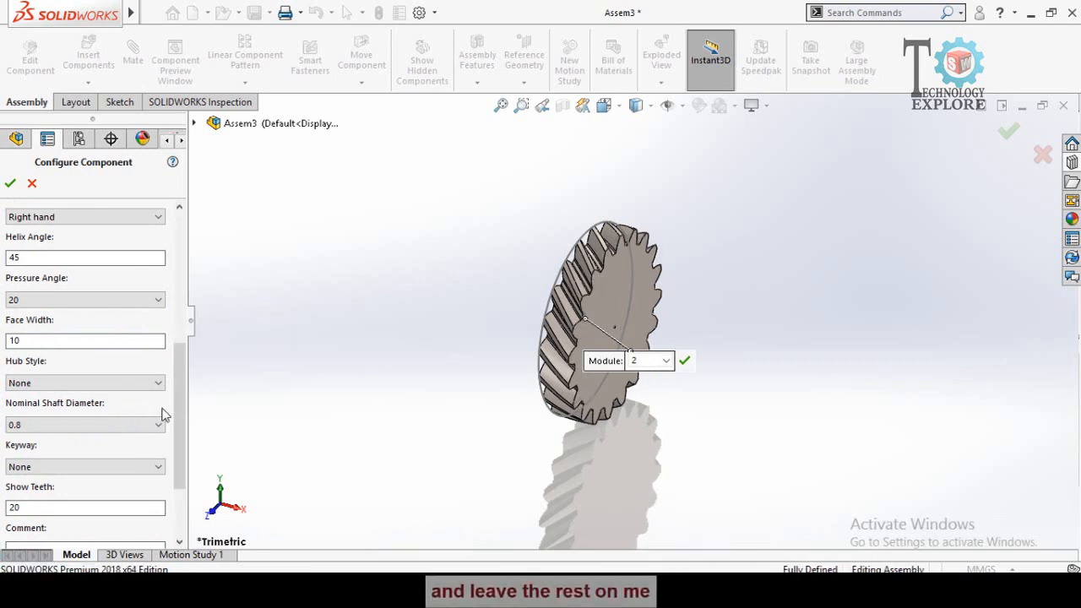
- Give the gear a One Side hub with a hub diameter of 40 and an overall length of 20
drag(176, 379, 174, 398)
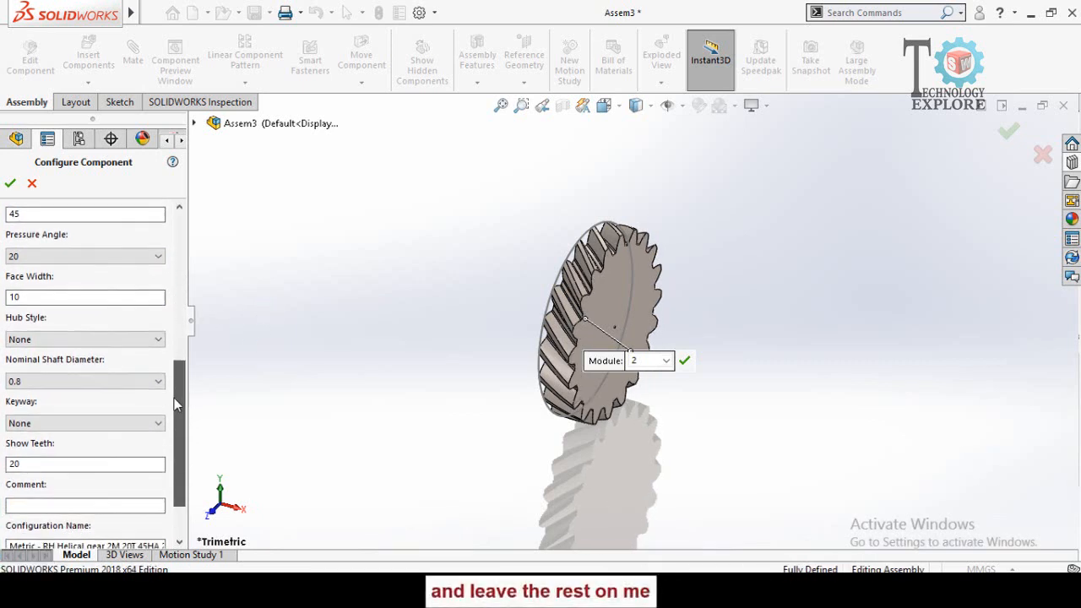
click(28, 340)
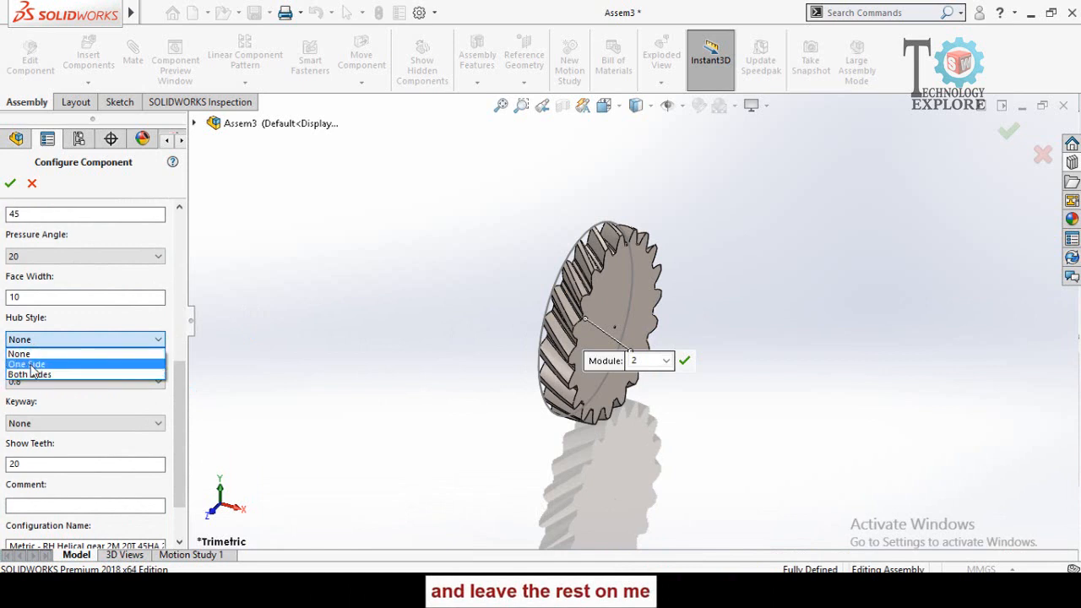
click(28, 364)
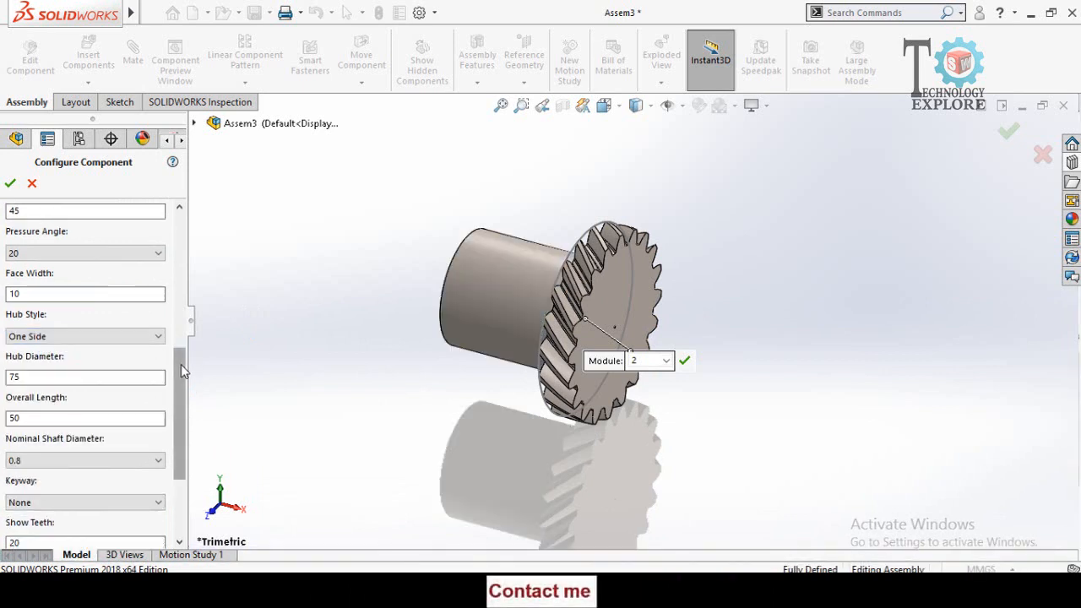
drag(181, 364, 180, 378)
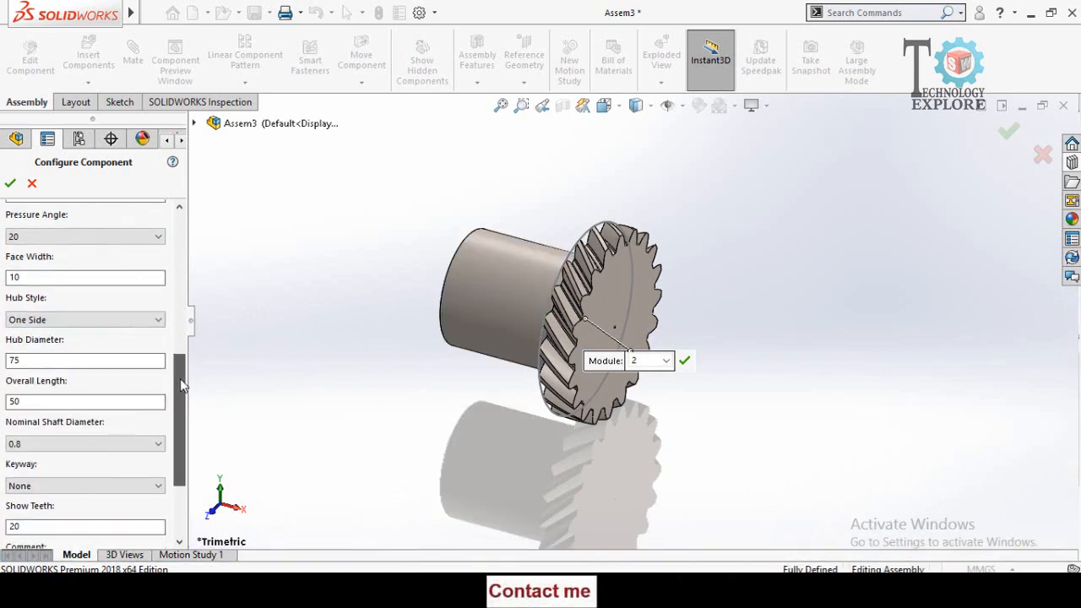
double_click(34, 361)
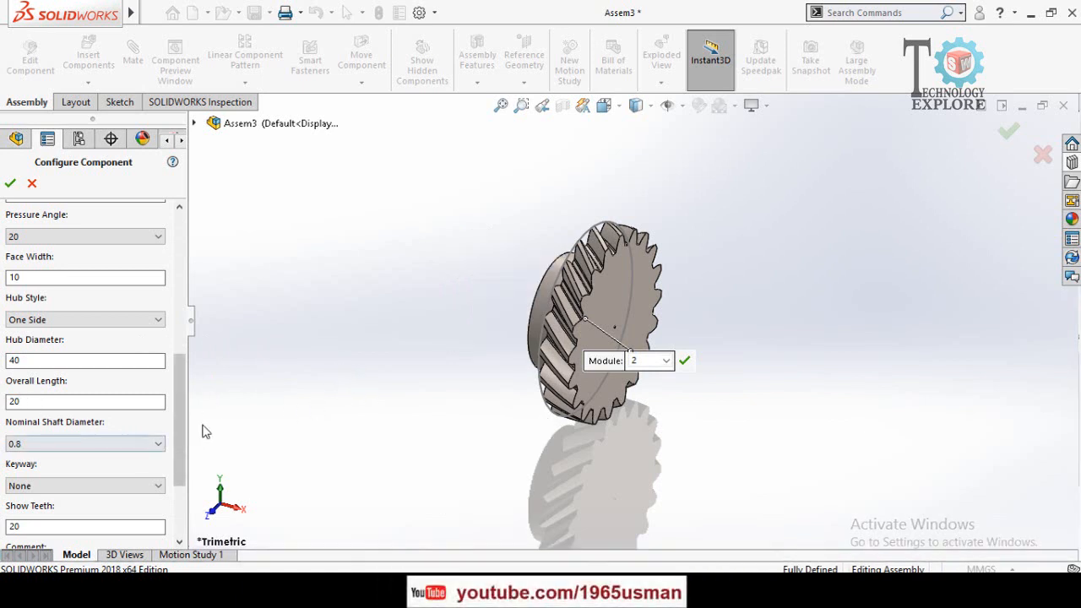
- Set the helical gear's nominal shaft diameter to 15
middle_drag(384, 372, 350, 376)
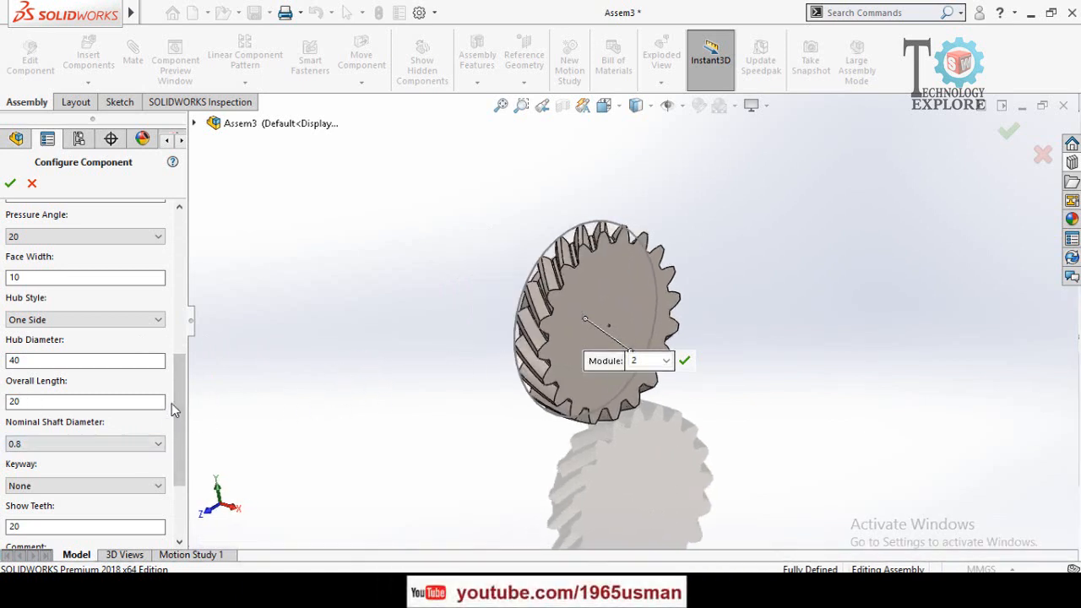
drag(177, 405, 177, 430)
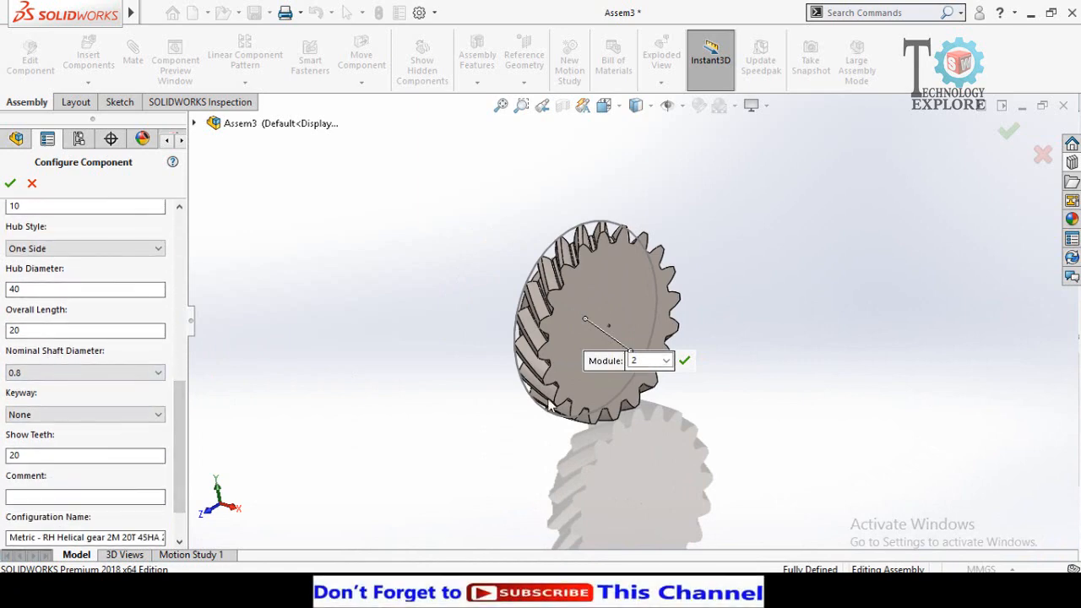
scroll(622, 324, down, 5)
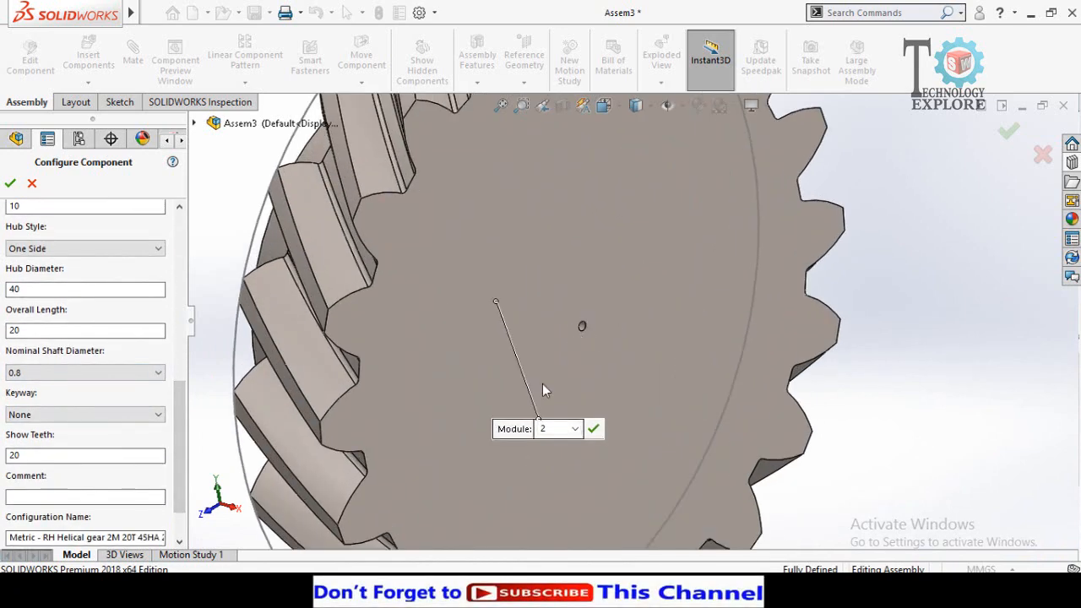
scroll(543, 385, up, 3)
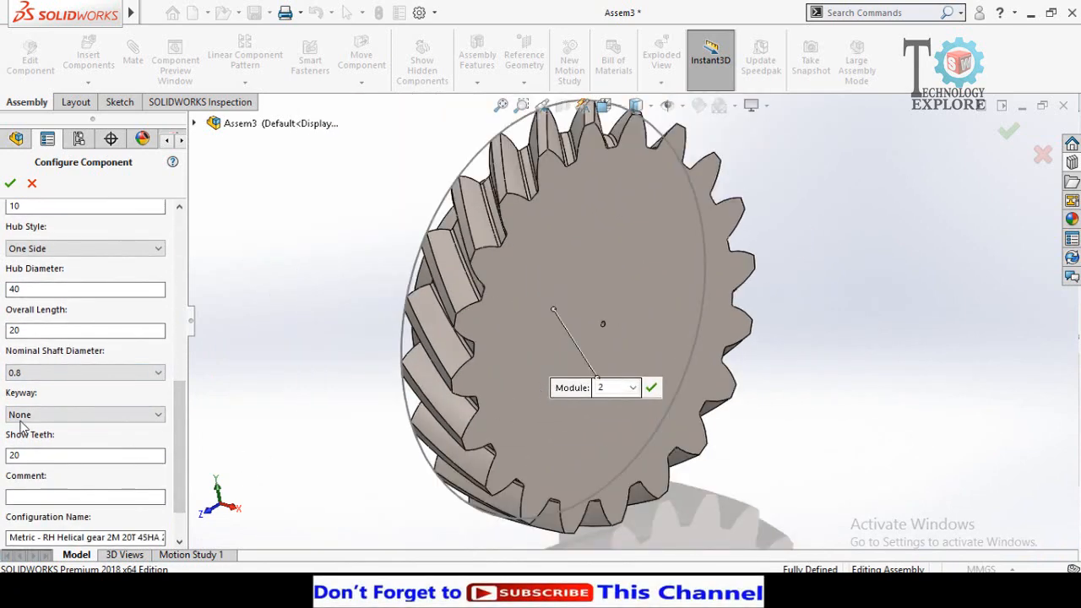
click(44, 371)
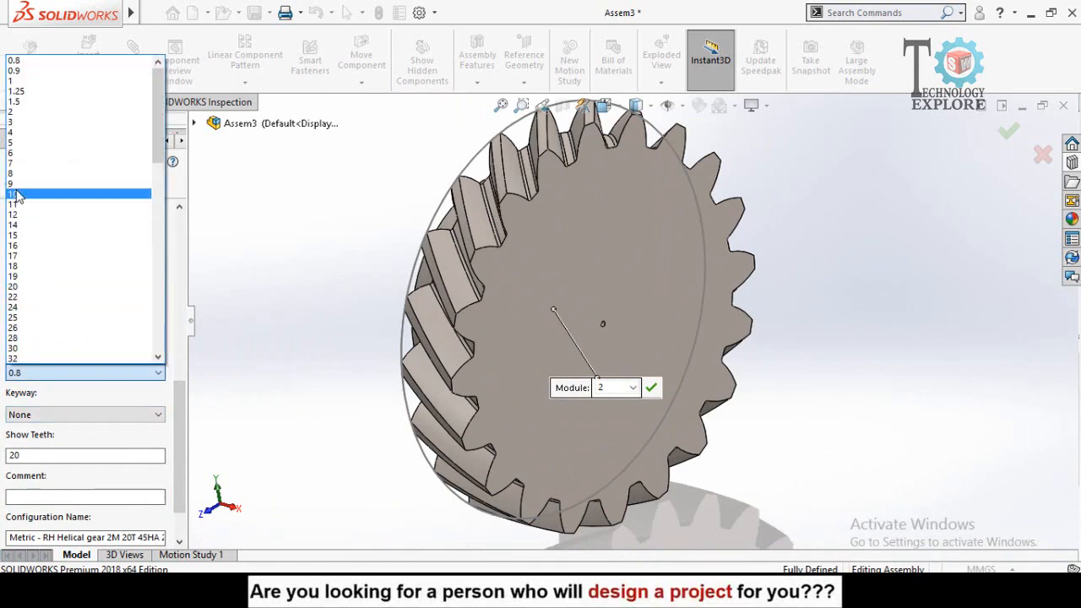
click(23, 237)
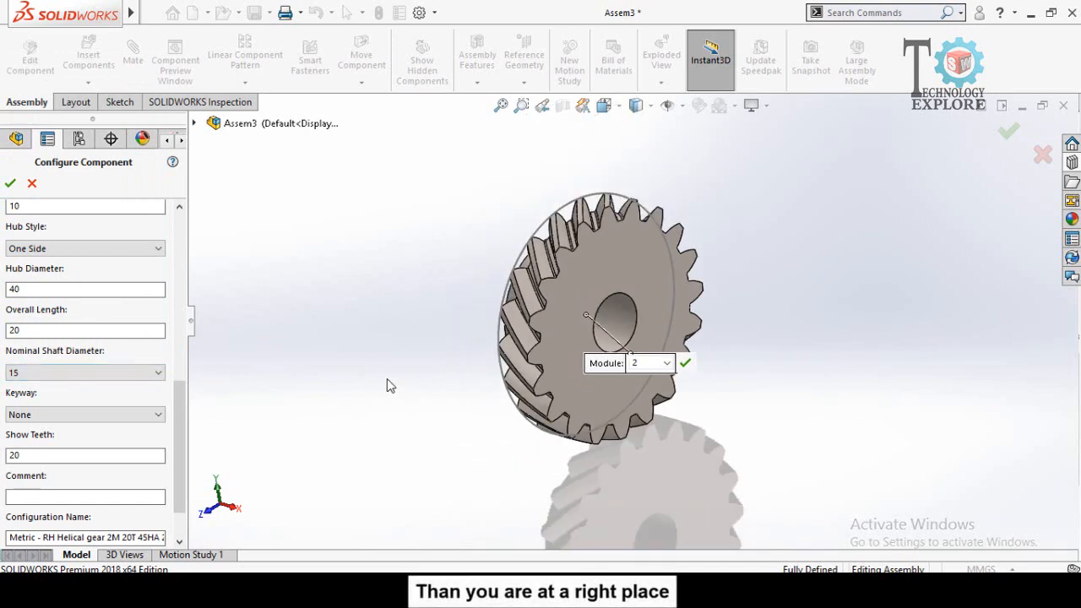
- Give the gear a Square(1) keyway and finish inserting it without adding further copies
middle_drag(361, 372, 323, 398)
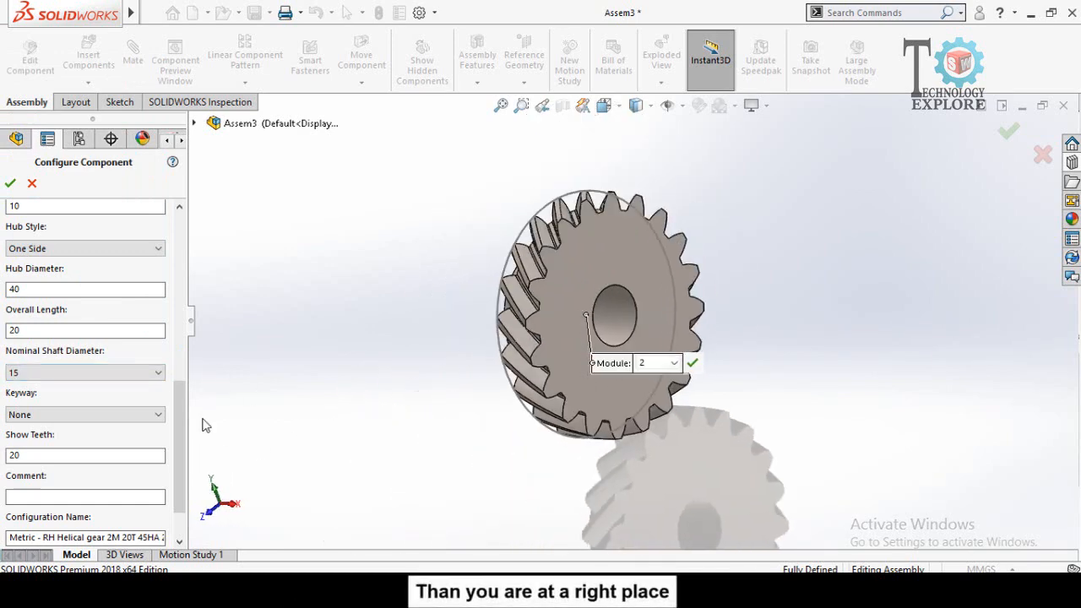
scroll(173, 430, down, 2)
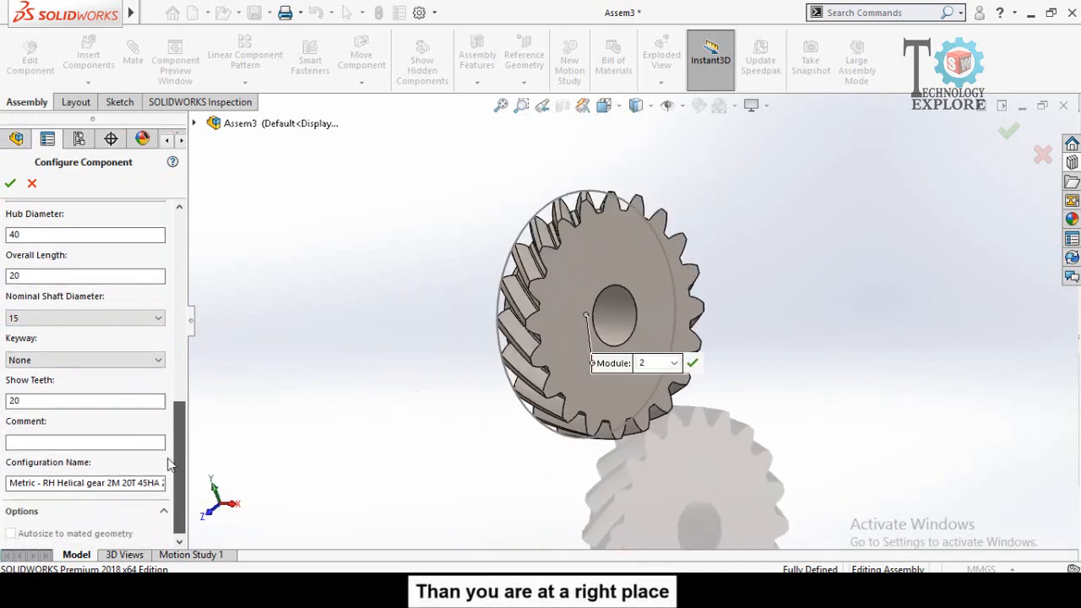
click(34, 361)
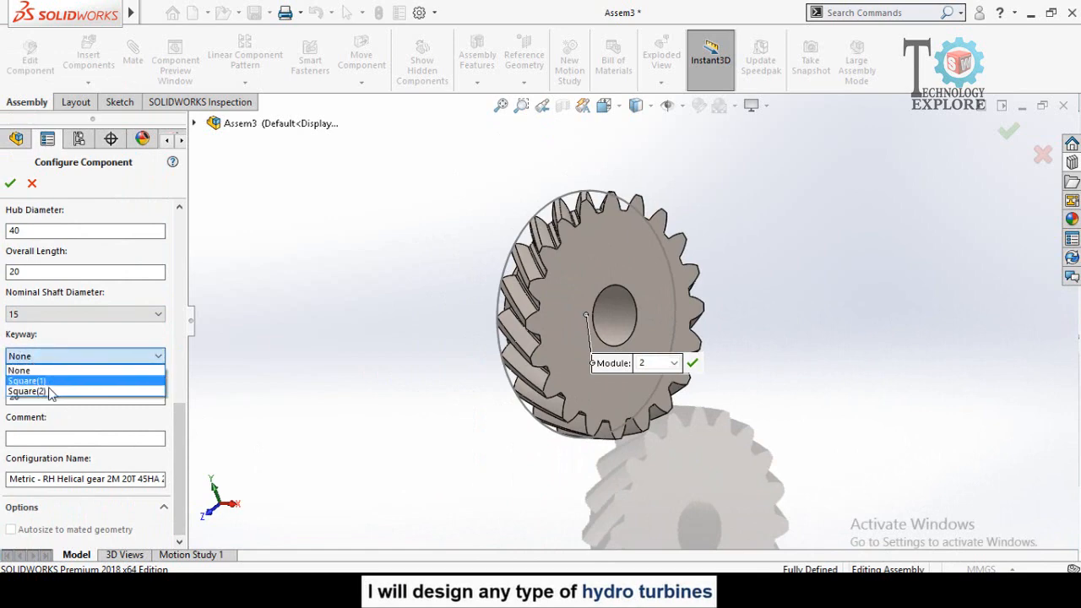
click(34, 381)
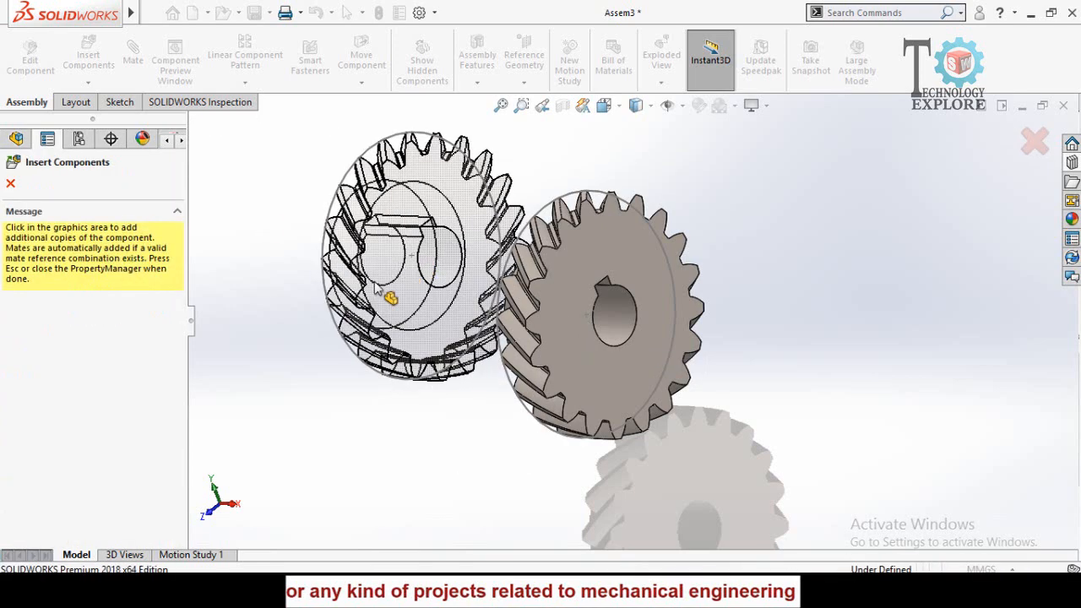
key(Escape)
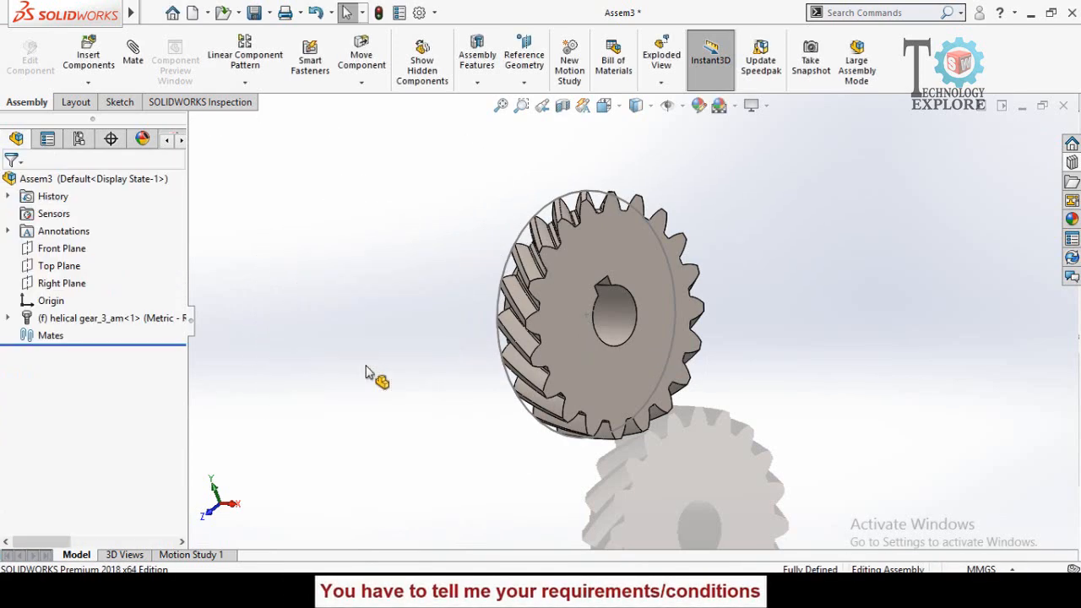
- Insert a second helical gear from the Toolbox into the assembly beside the first one
scroll(376, 355, up, 2)
mouse_move(466, 334)
middle_down()
mouse_move(463, 297)
mouse_move(452, 325)
middle_up()
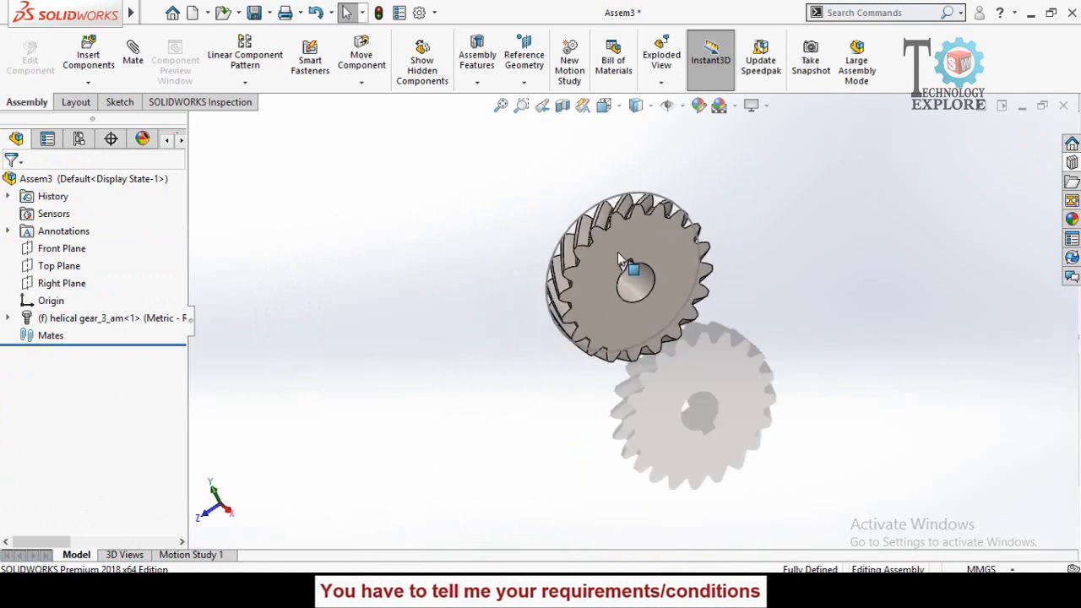
scroll(741, 263, down, 2)
scroll(741, 265, up, 2)
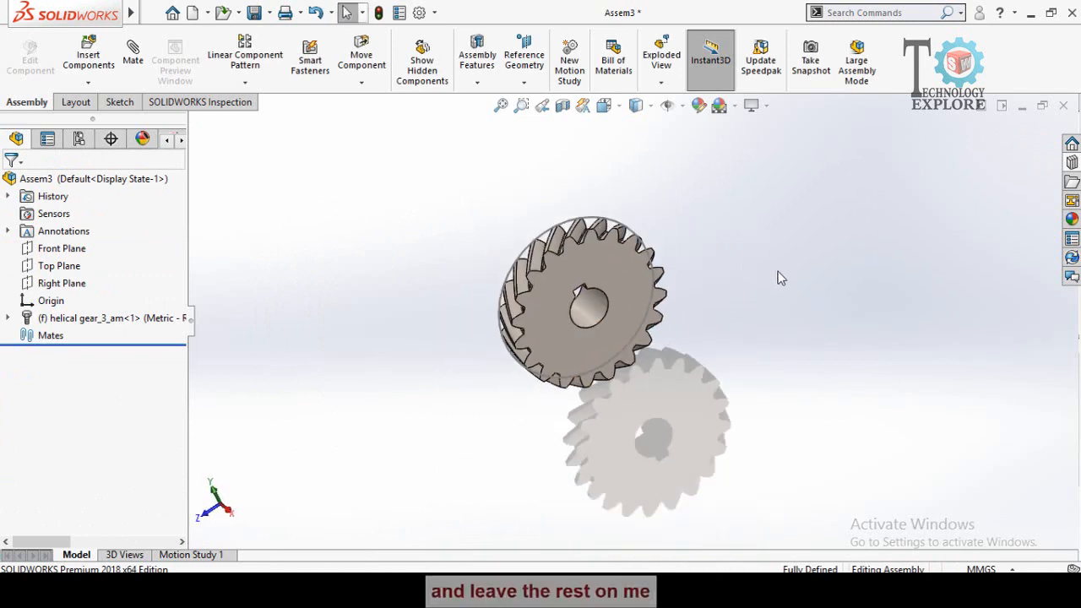
click(1072, 162)
drag(866, 385, 711, 352)
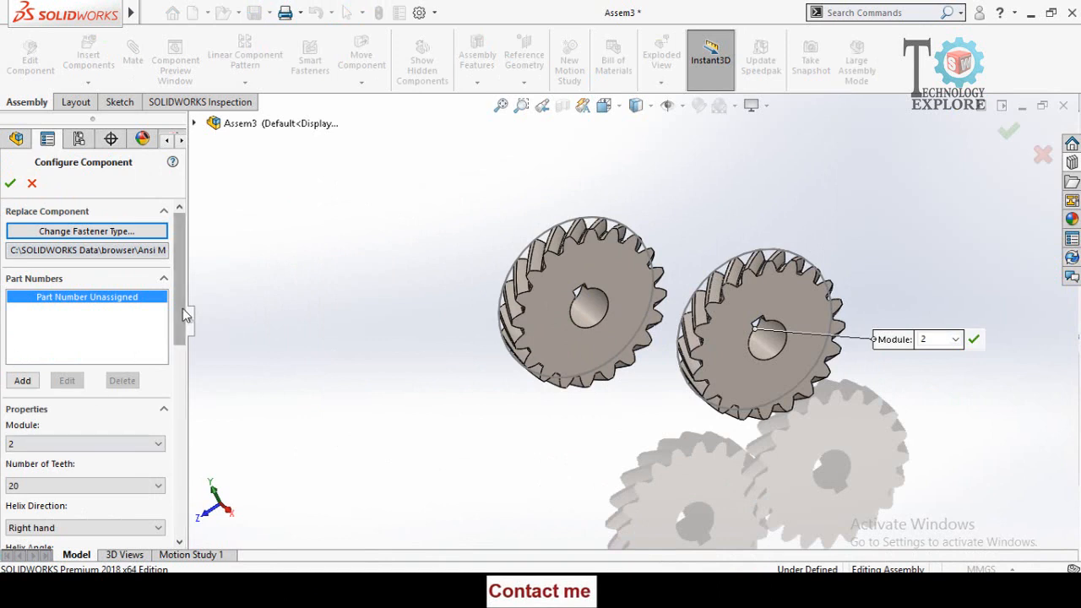
- Set the second gear's helix direction to Left hand and finish inserting it without adding further copies
scroll(181, 313, down, 3)
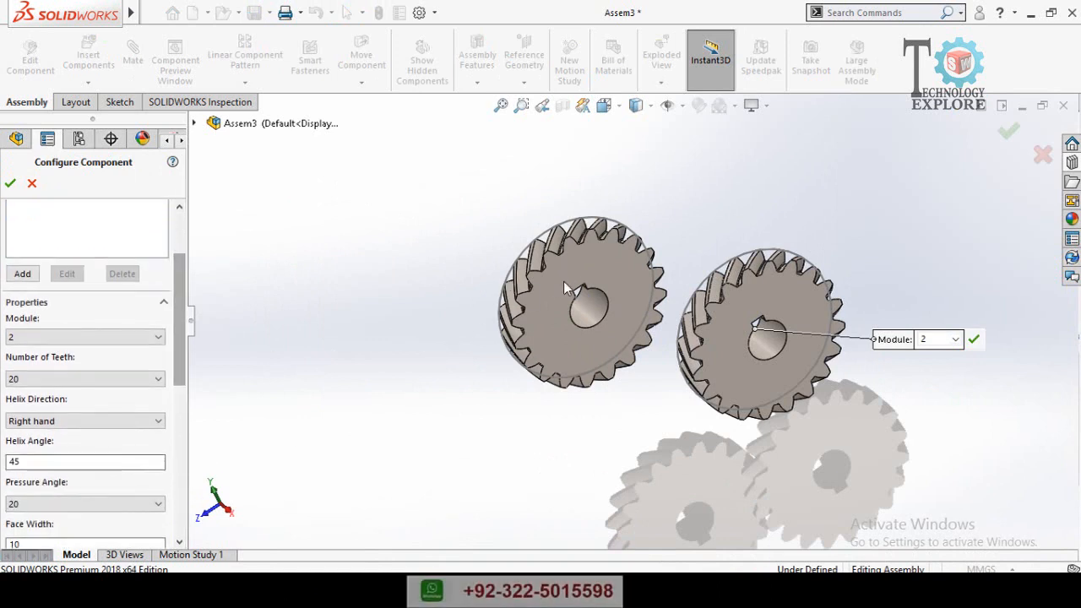
click(29, 422)
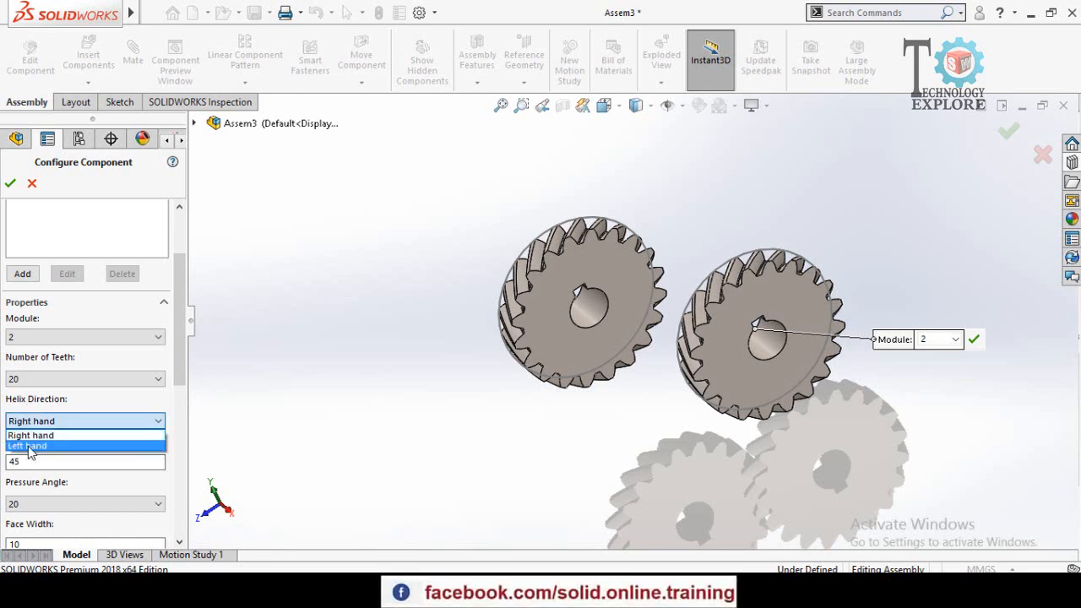
click(31, 446)
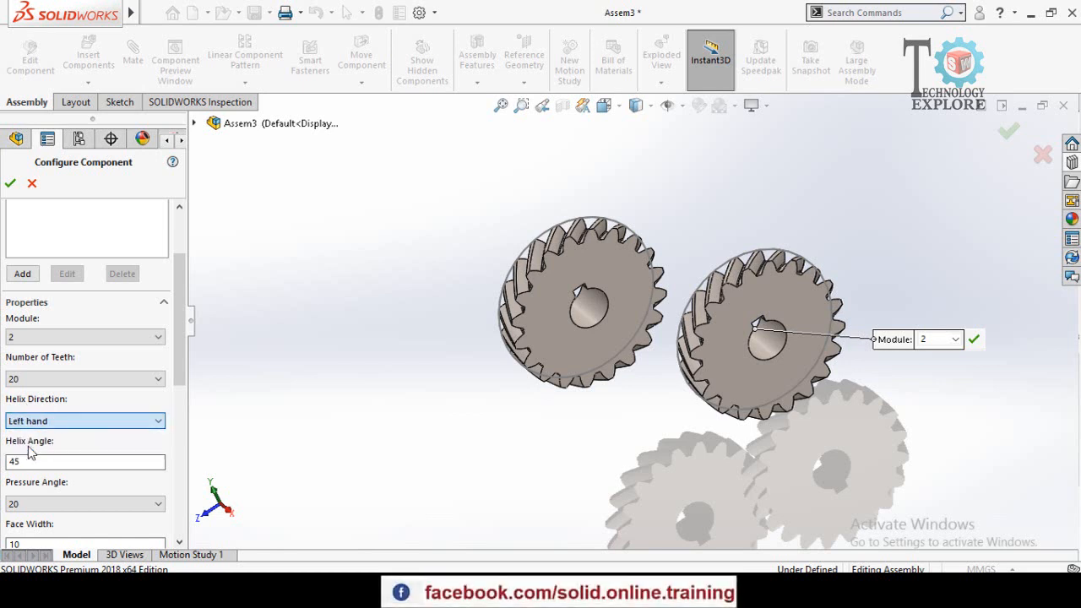
click(6, 186)
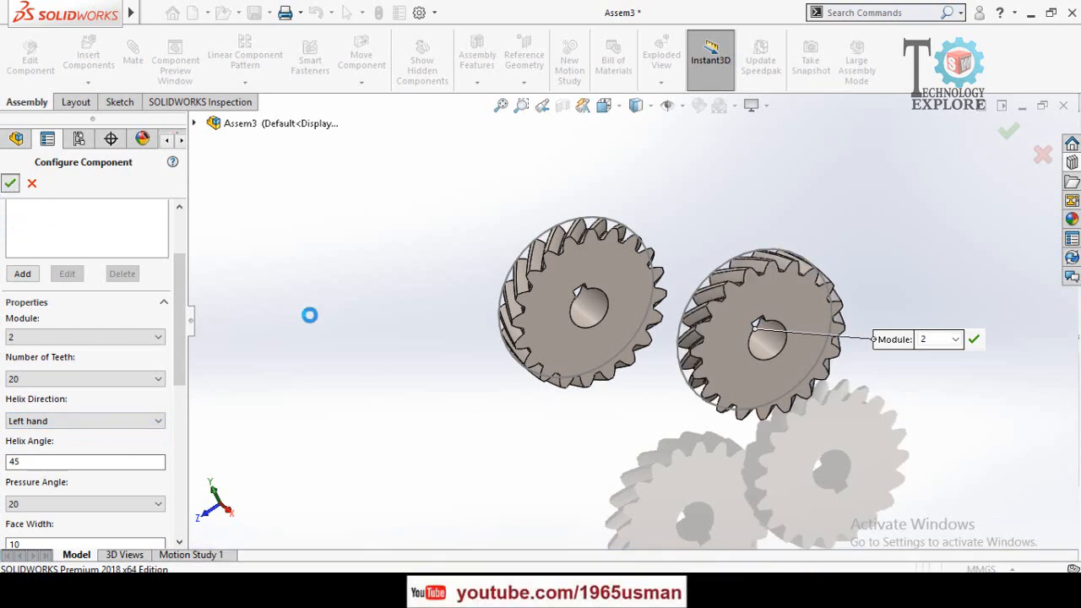
key(Escape)
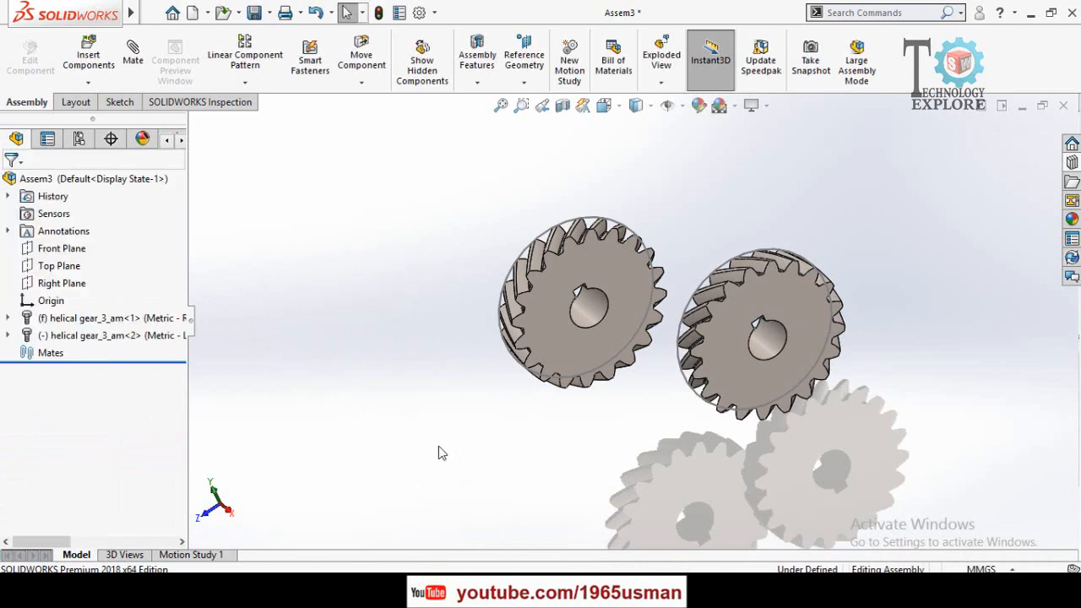
scroll(521, 426, up, 3)
scroll(677, 327, down, 3)
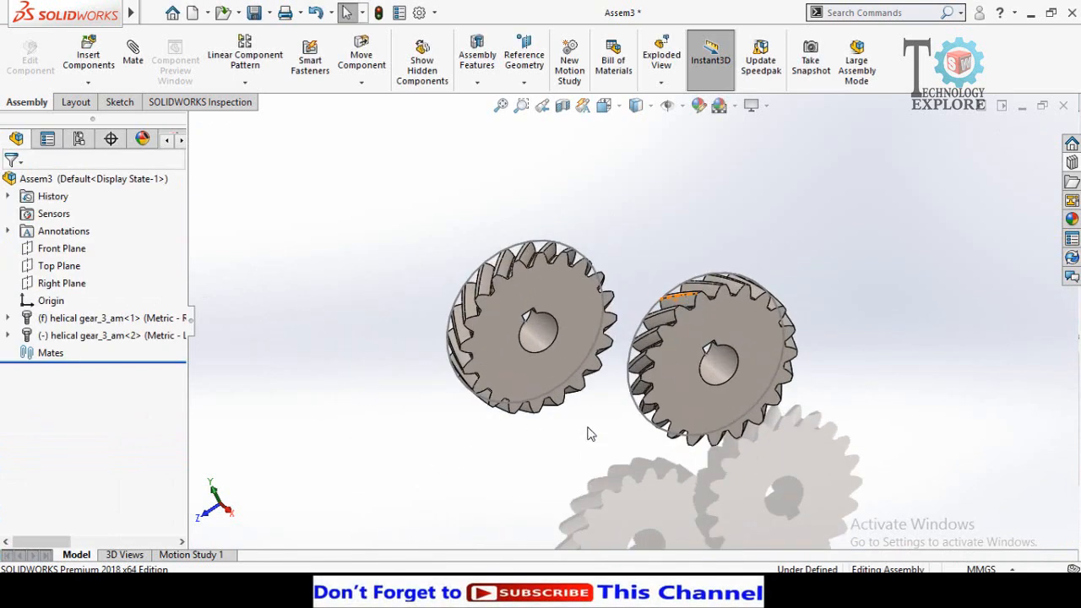
middle_drag(588, 428, 617, 432)
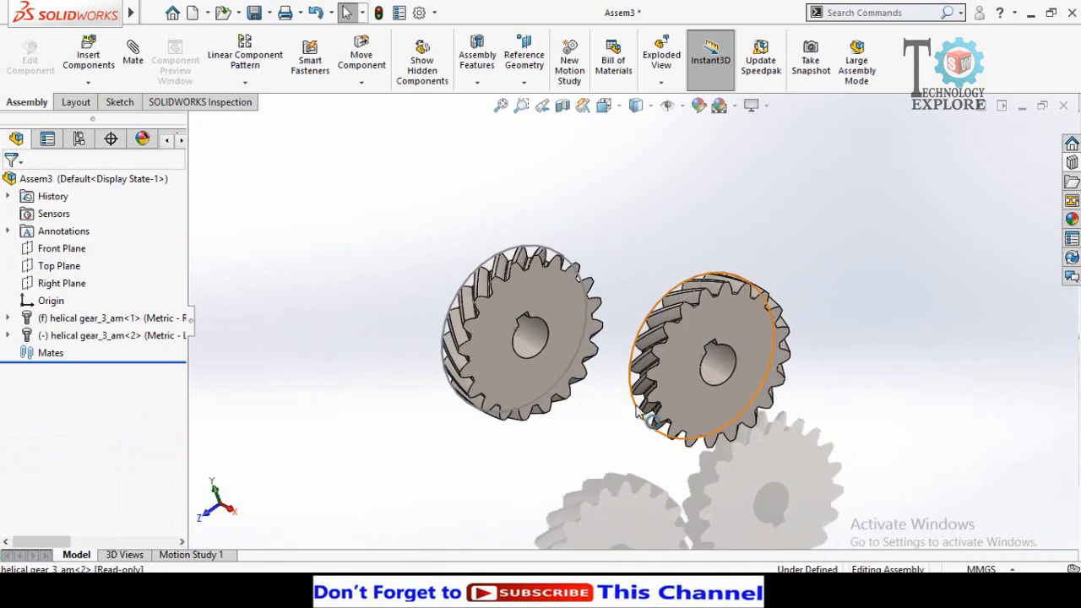
click(636, 406)
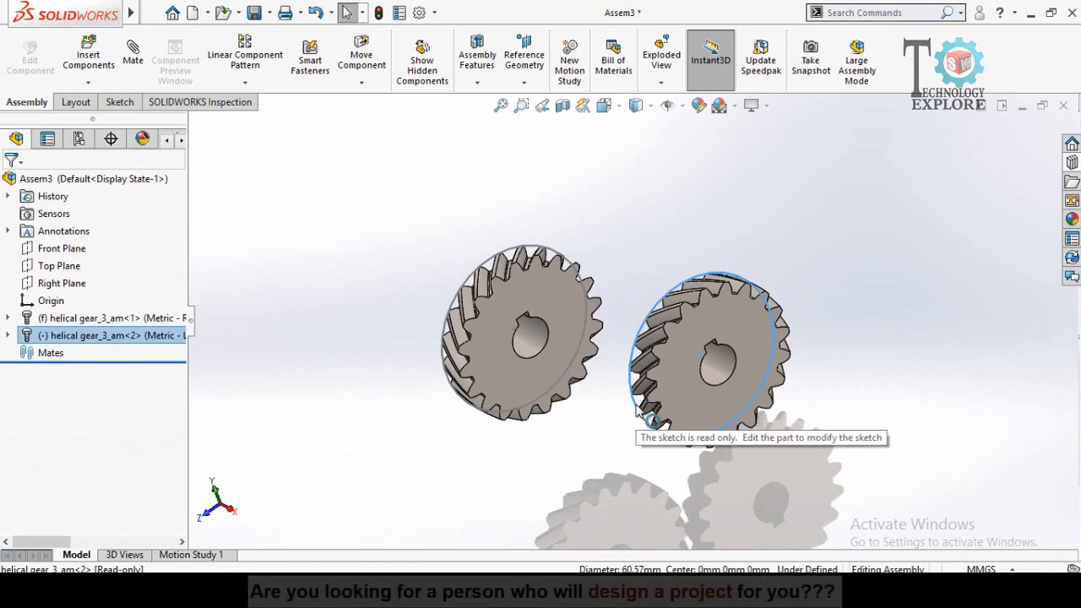
click(593, 428)
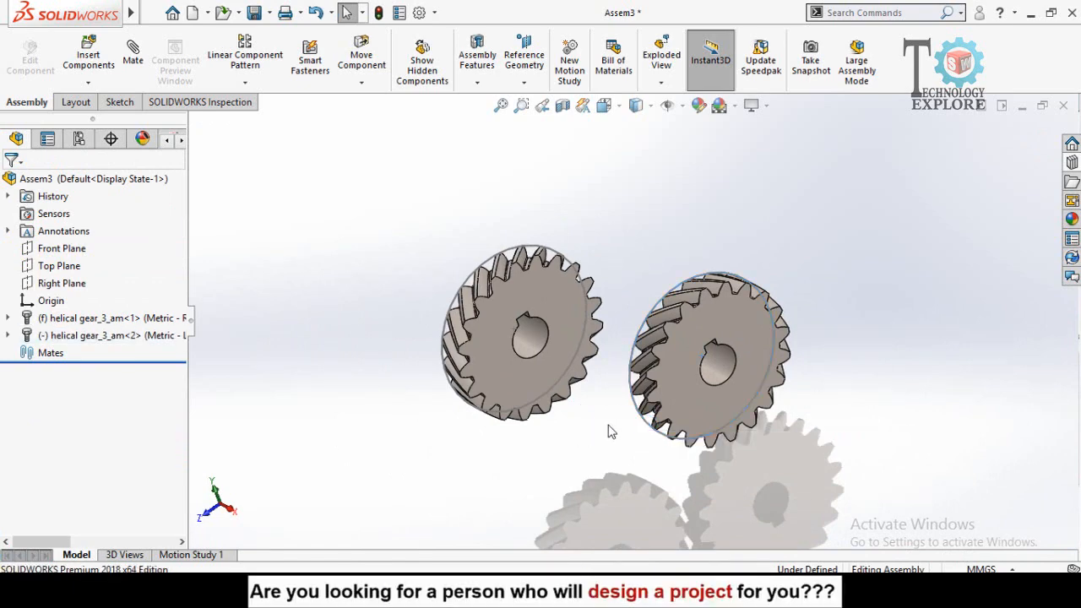
scroll(607, 424, down, 2)
click(639, 399)
right_click(640, 404)
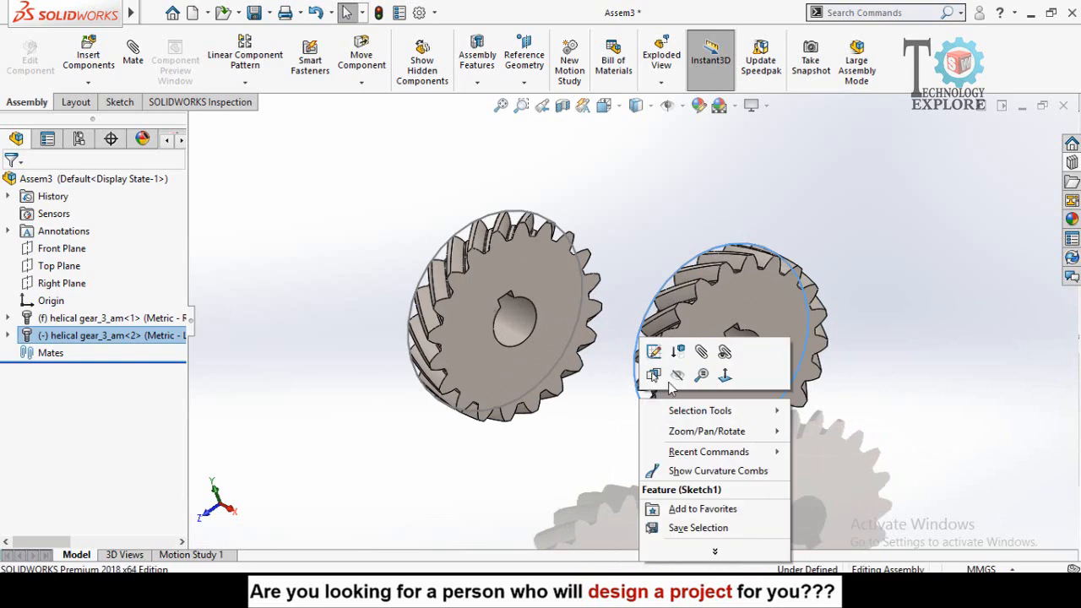
click(574, 439)
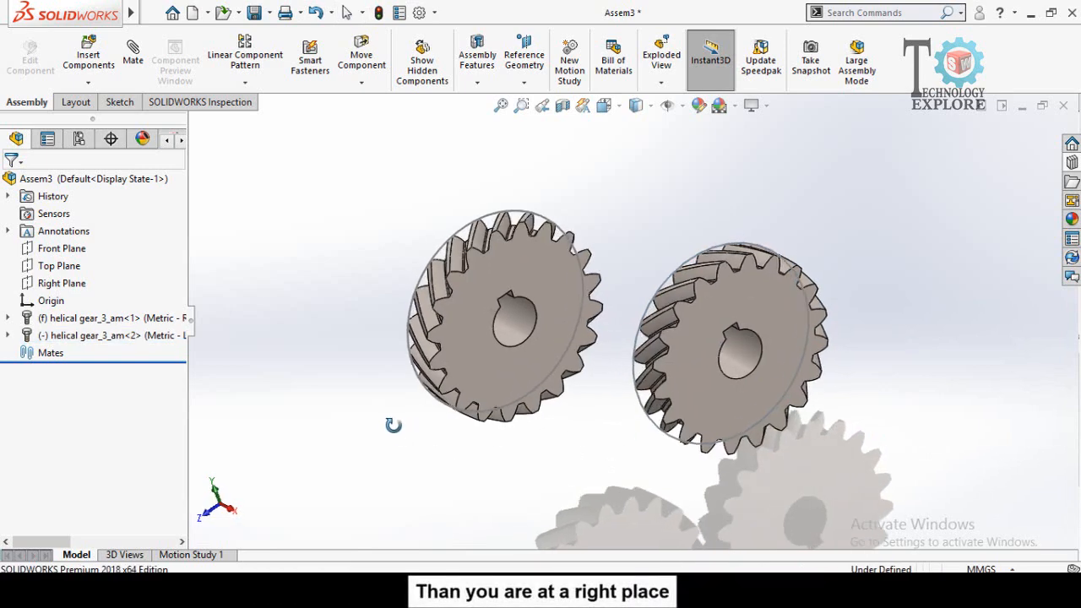
- Hide the circle sketches around both gears and move the second gear up, away from the first one
right_click(456, 253)
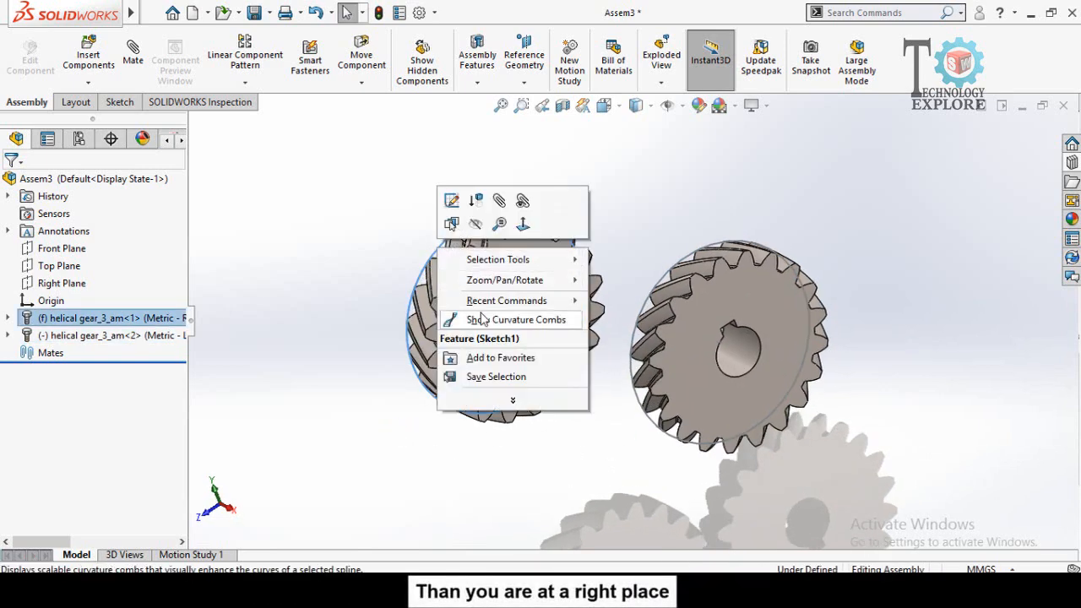
click(350, 275)
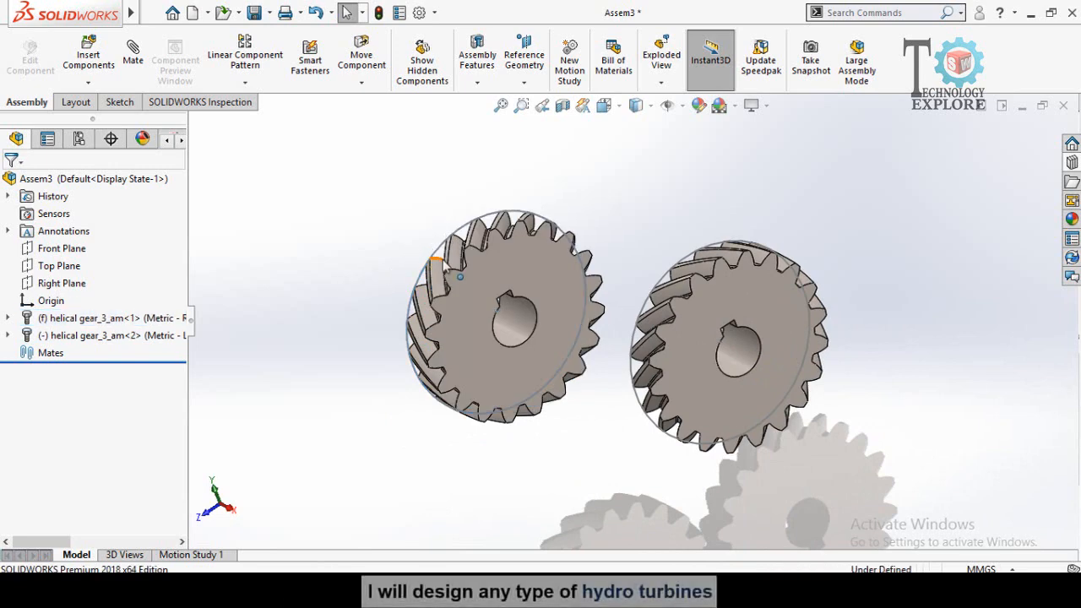
right_click(444, 255)
click(477, 222)
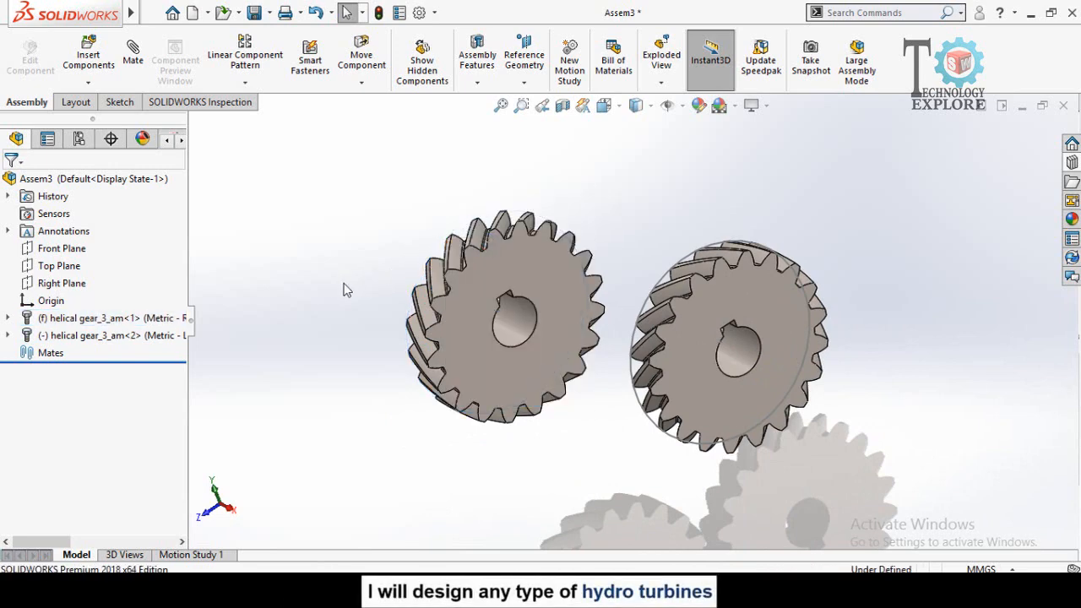
key(f)
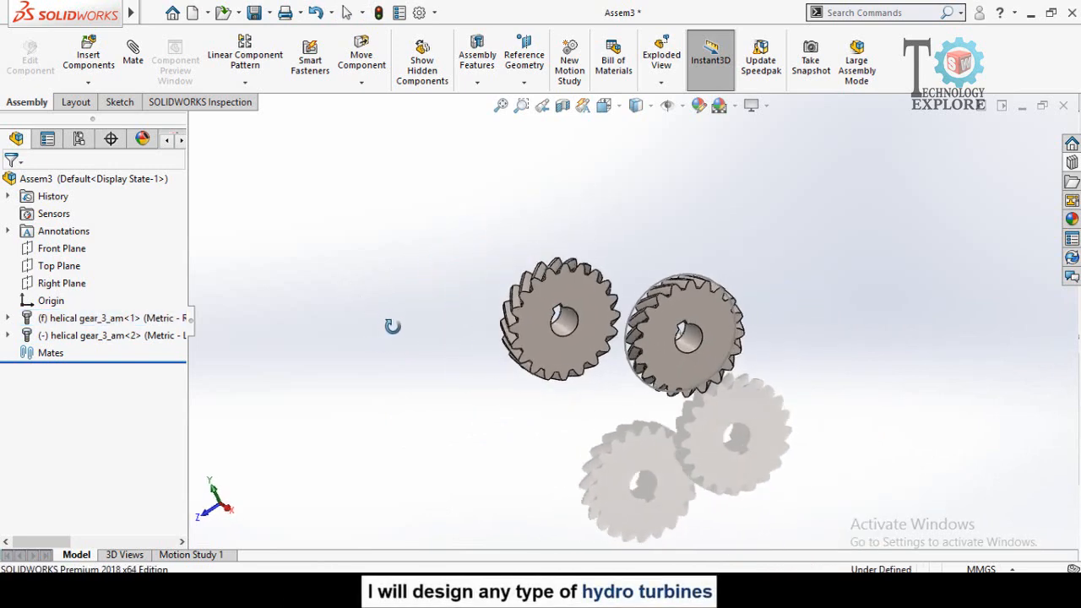
drag(629, 390, 697, 207)
- Float the fixed first gear so that it can be moved in the assembly
click(566, 301)
drag(567, 300, 512, 309)
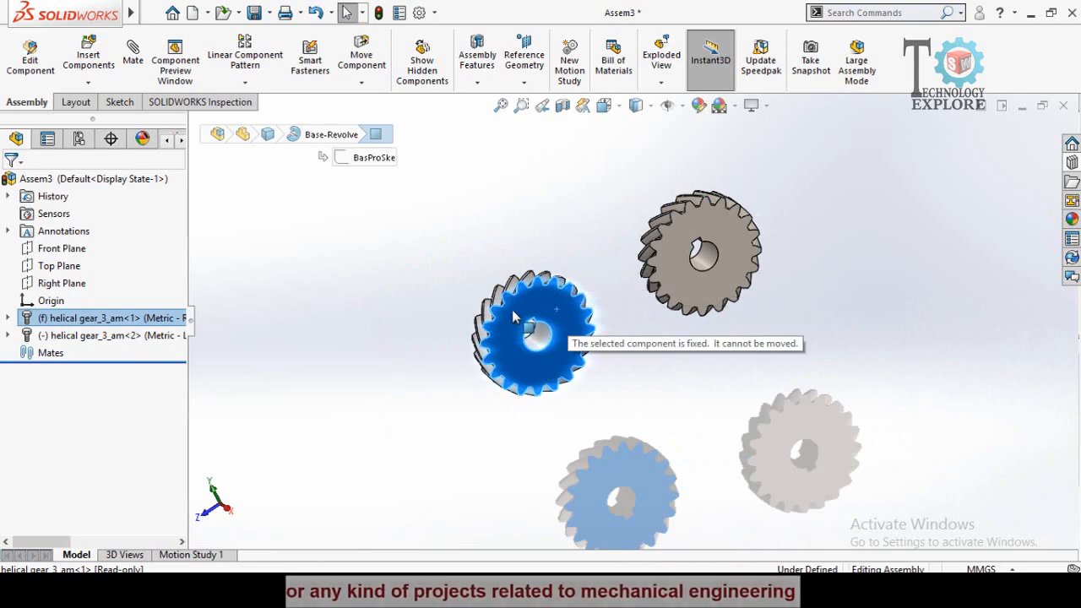
right_click(504, 359)
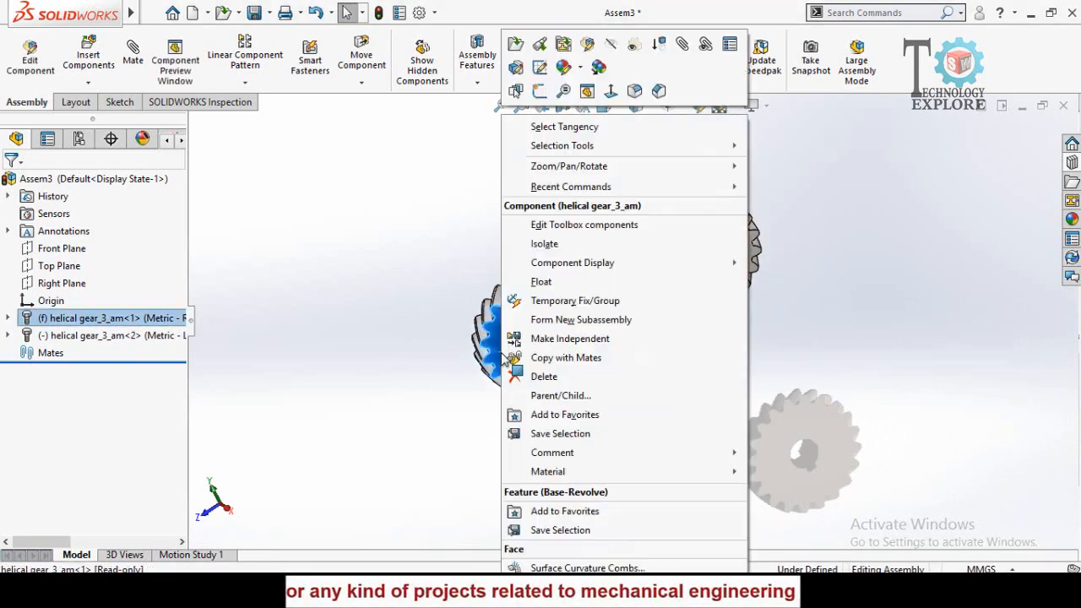
click(542, 281)
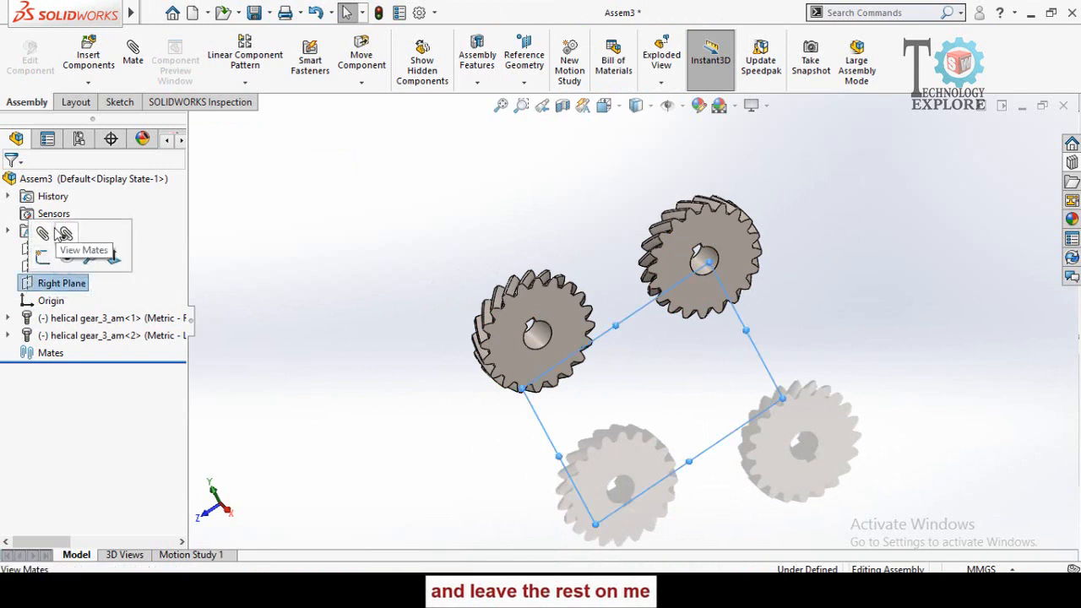
- Add a coincident mate between the Right Plane and the first gear's flat front face
click(43, 233)
click(519, 314)
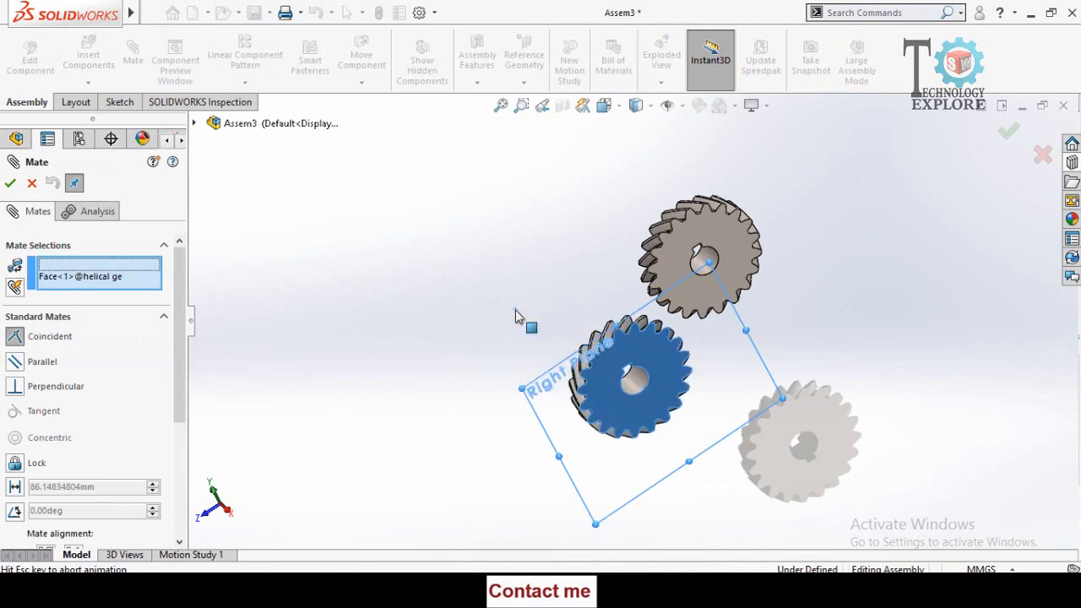
click(496, 291)
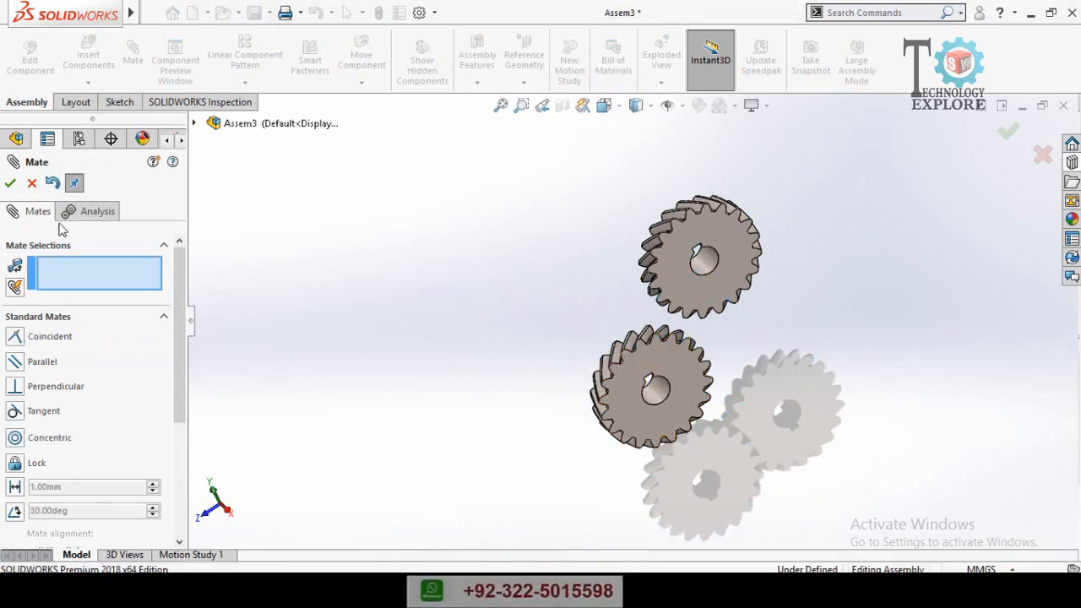
click(10, 184)
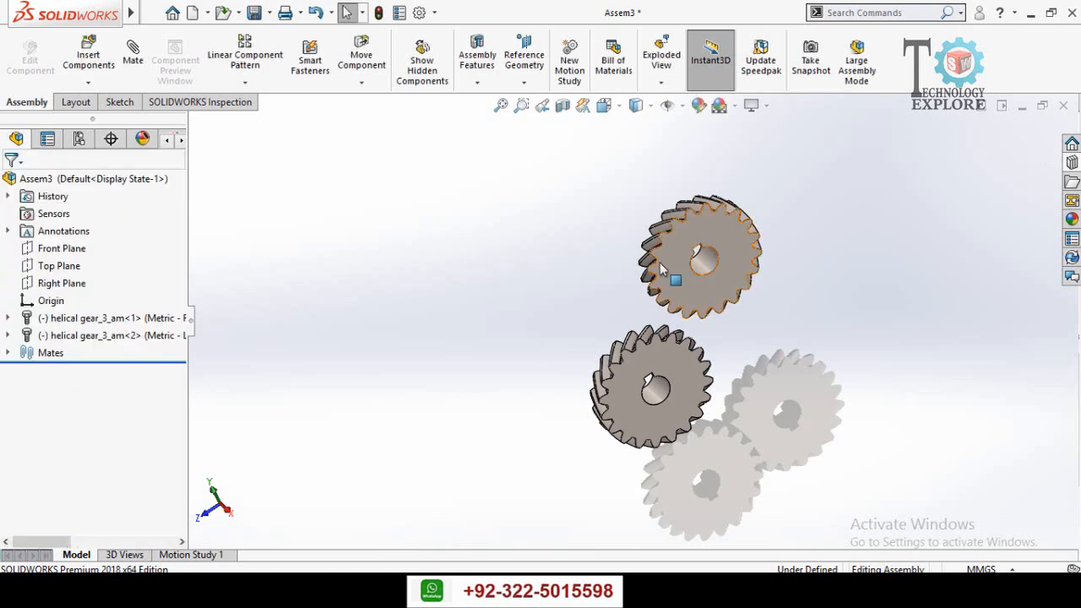
- Add a coincident mate between the flat front faces of the two gears
click(680, 245)
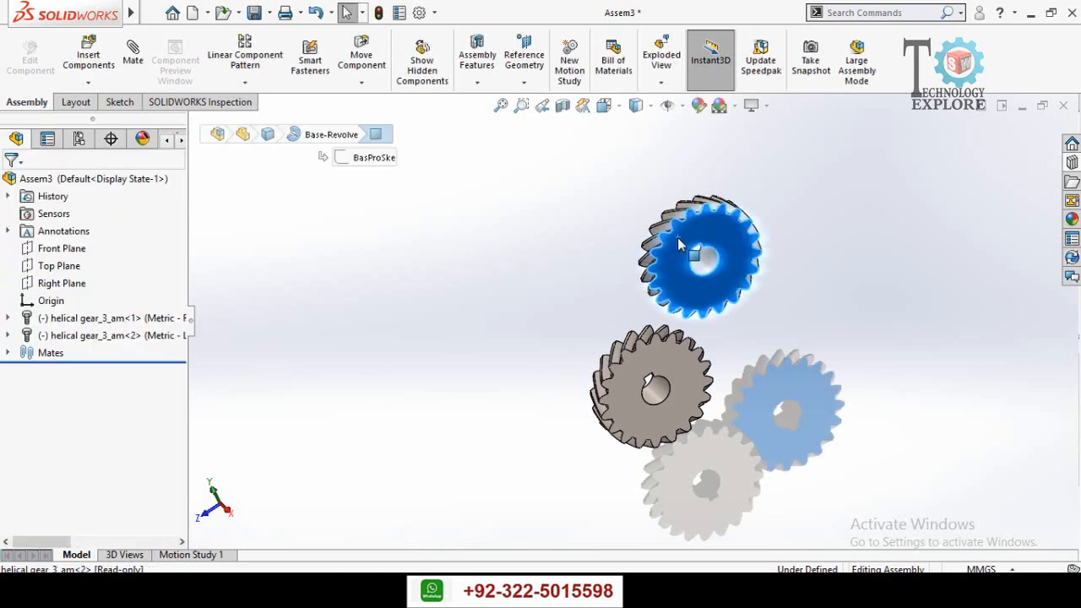
ctrl+click(688, 375)
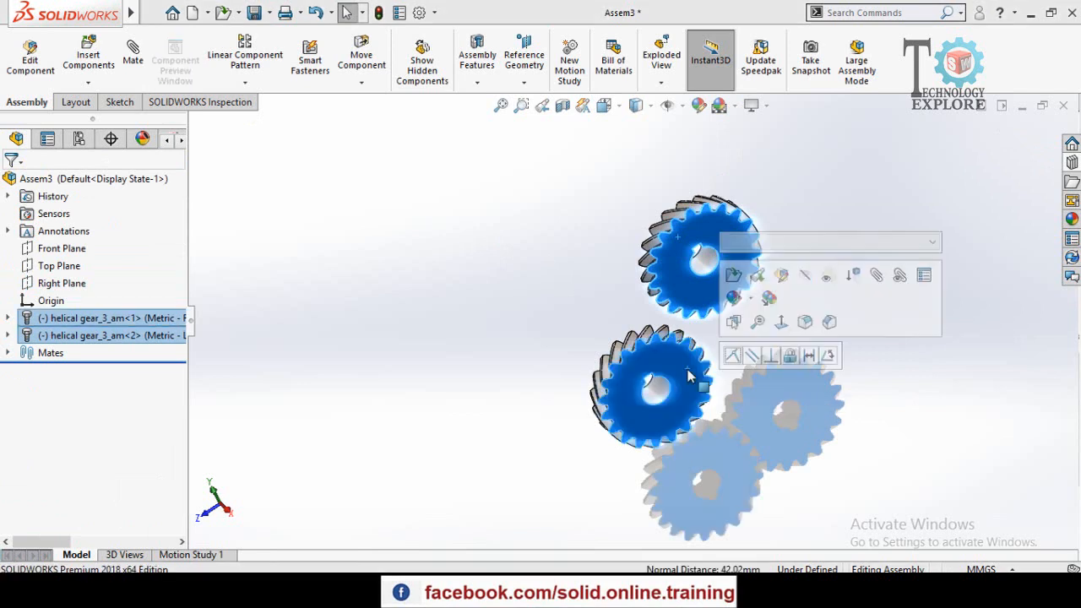
click(733, 356)
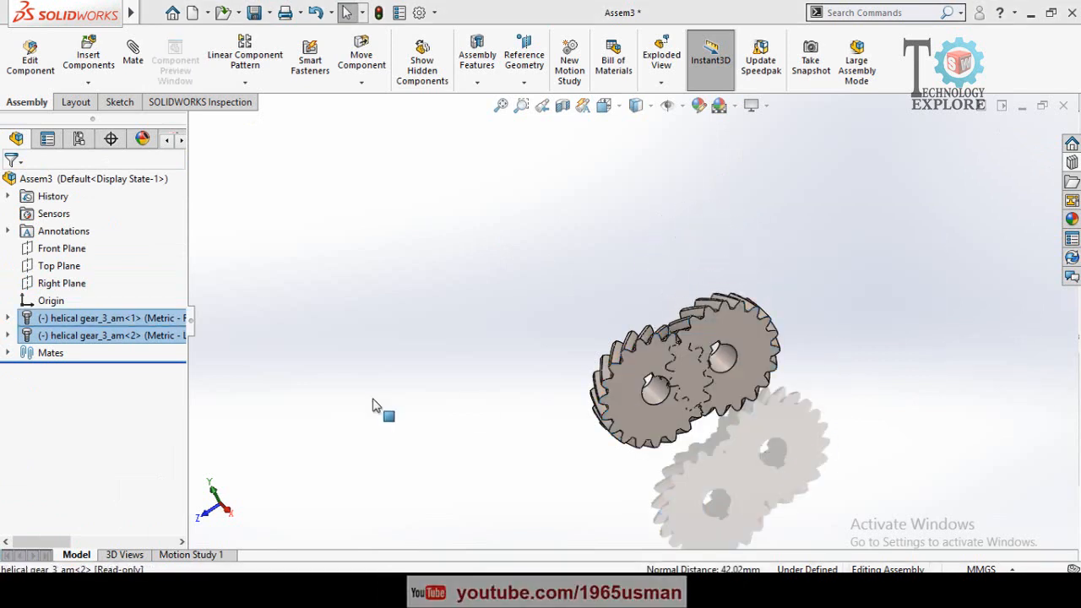
click(402, 384)
scroll(407, 382, up, 2)
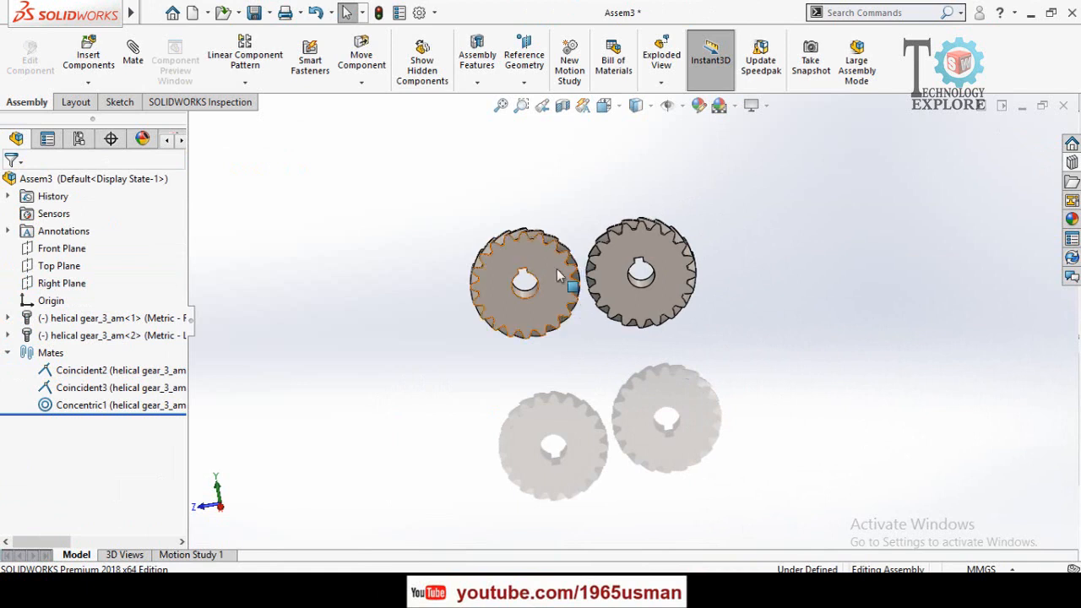
- Check how the two mated gears can still move by shifting the second gear up and down beside the first
click(561, 328)
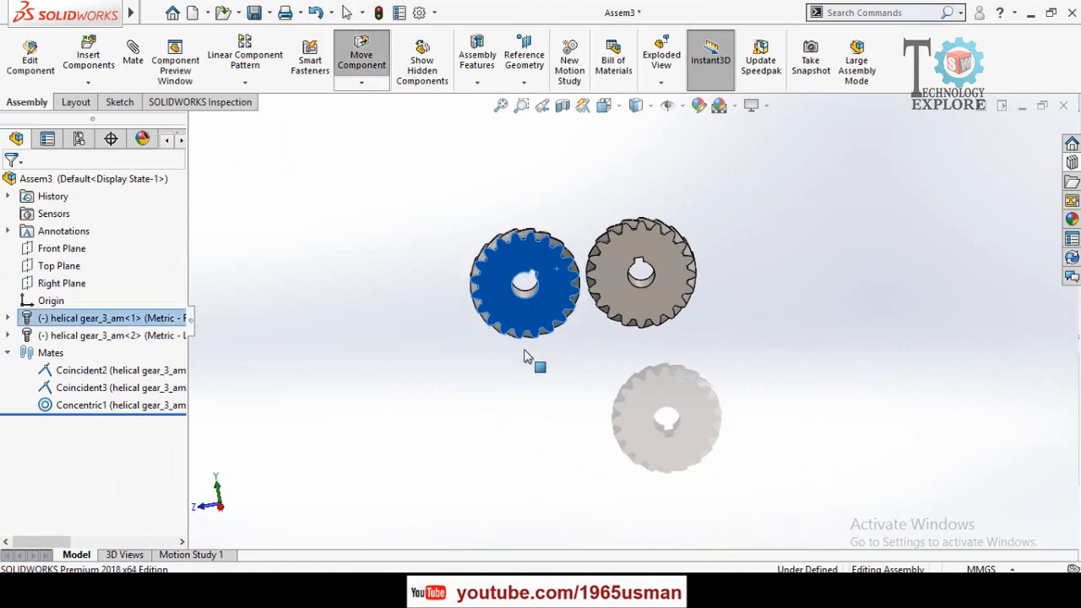
click(619, 384)
drag(624, 299, 740, 313)
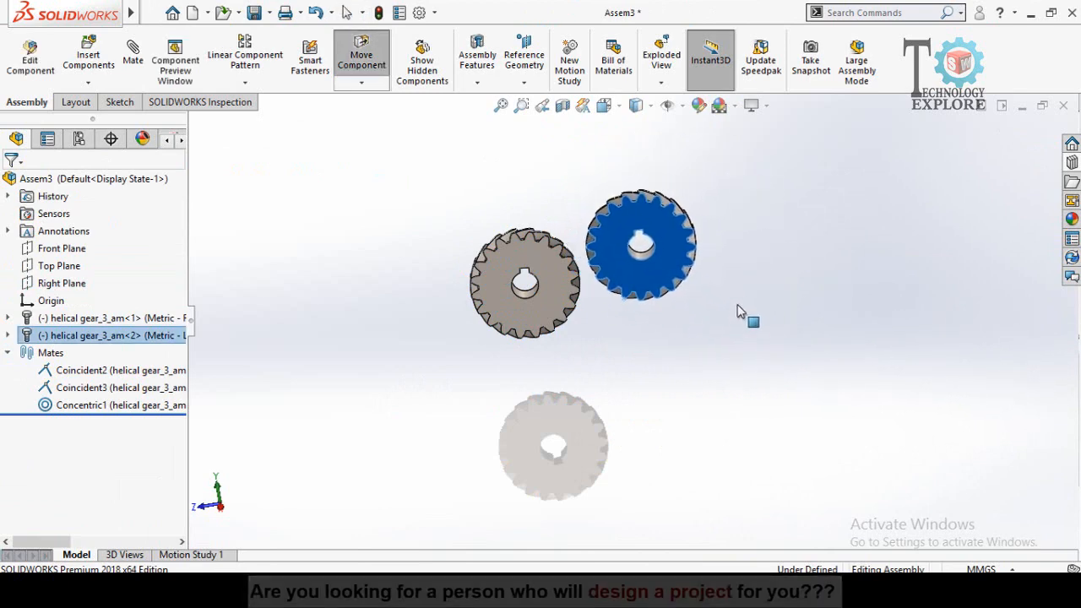
click(662, 370)
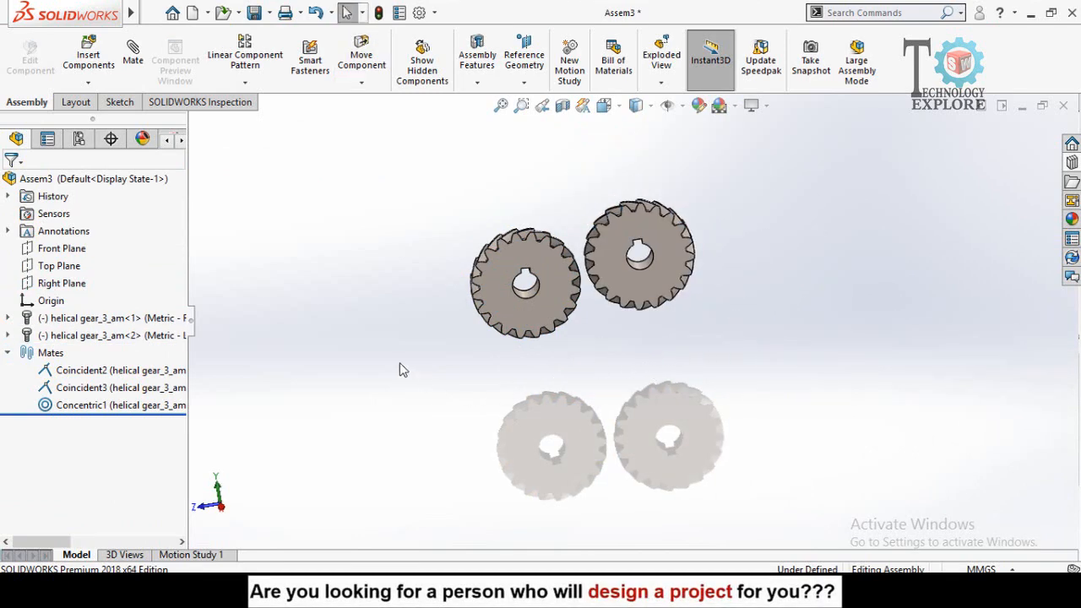
- Sketch a horizontal line about 52.5 mm long on the Right Plane, from the origin towards the second gear's bore, and finish the sketch
click(61, 287)
click(74, 259)
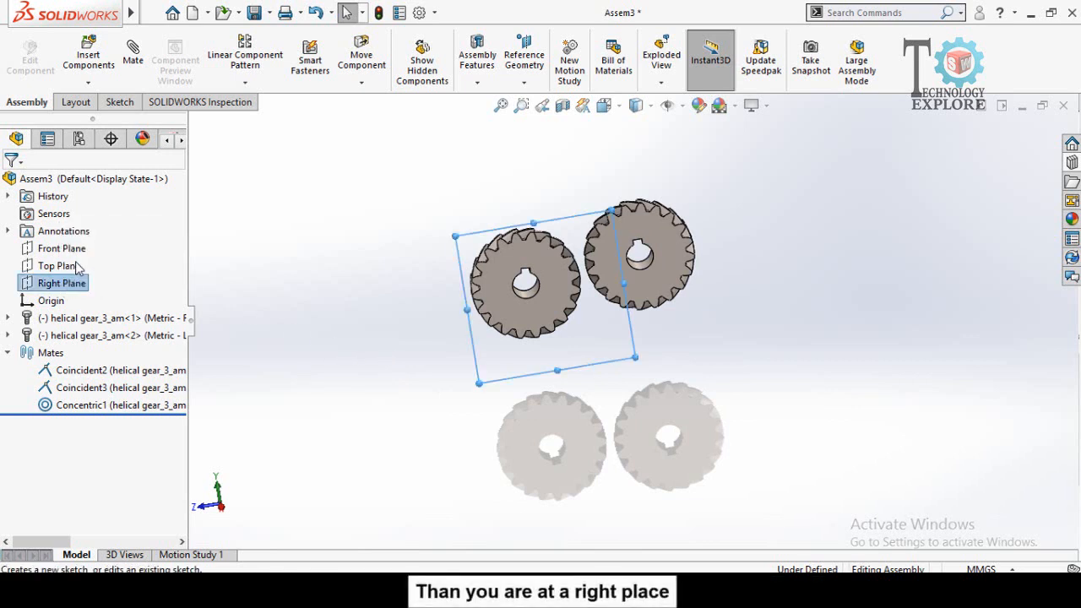
click(380, 375)
key(ctrl+8)
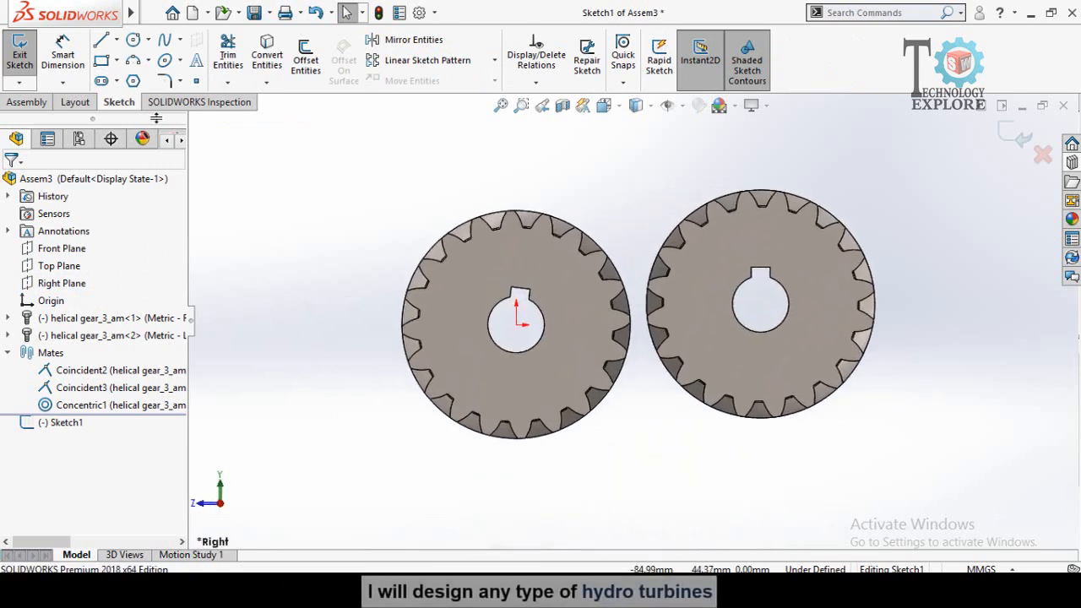
click(111, 44)
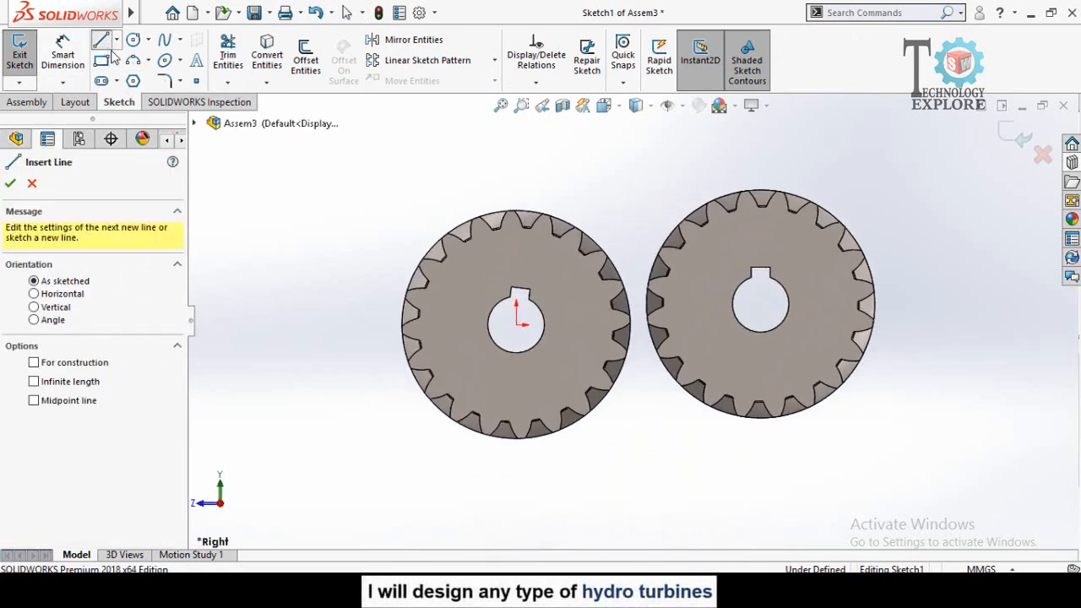
click(517, 325)
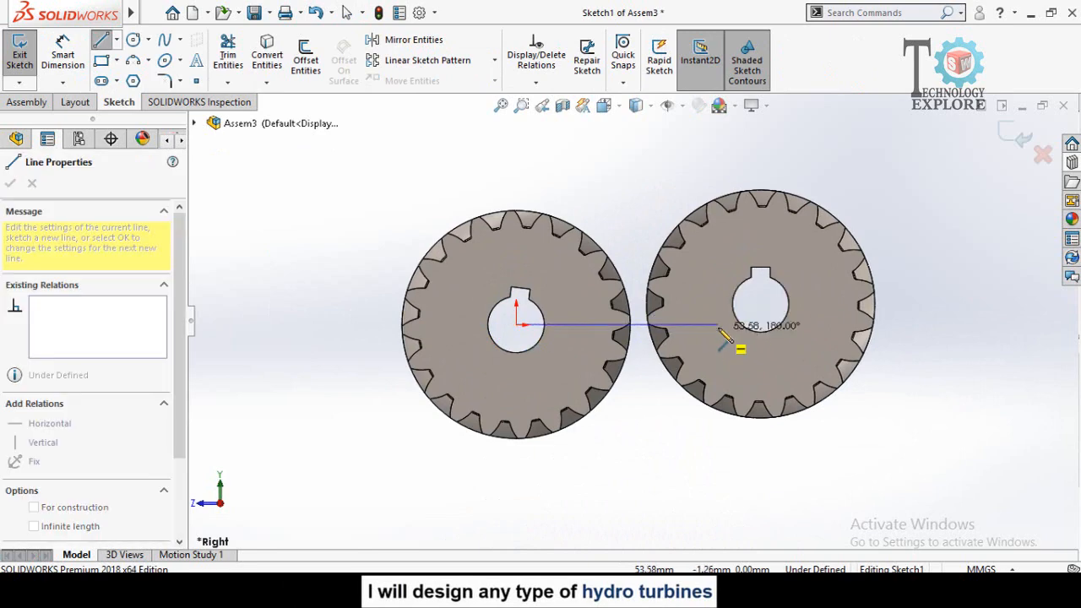
click(714, 325)
key(Escape)
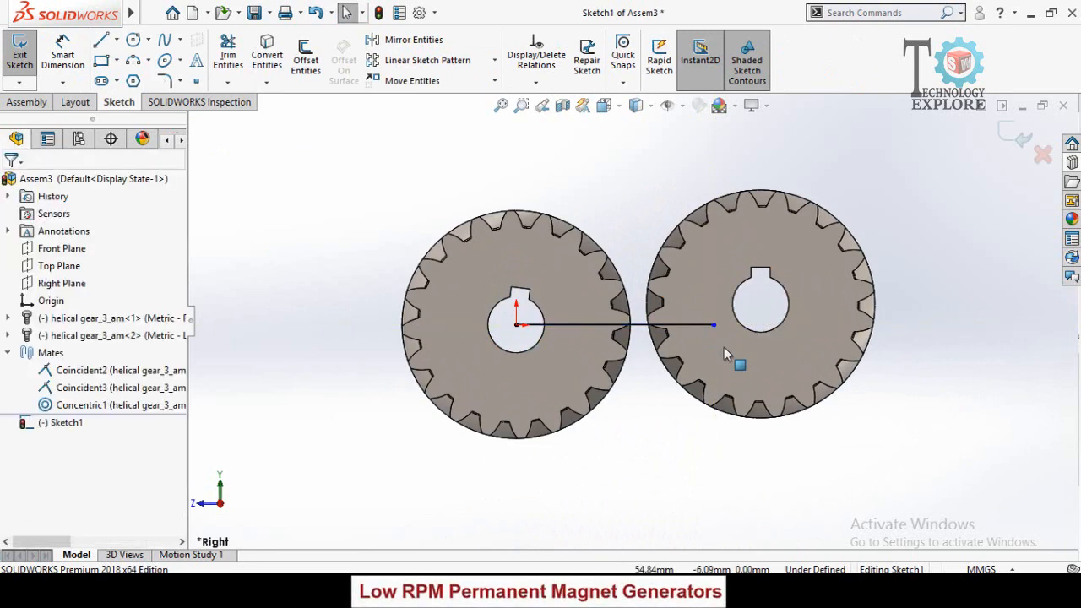
scroll(724, 356, up, 5)
scroll(724, 356, down, 5)
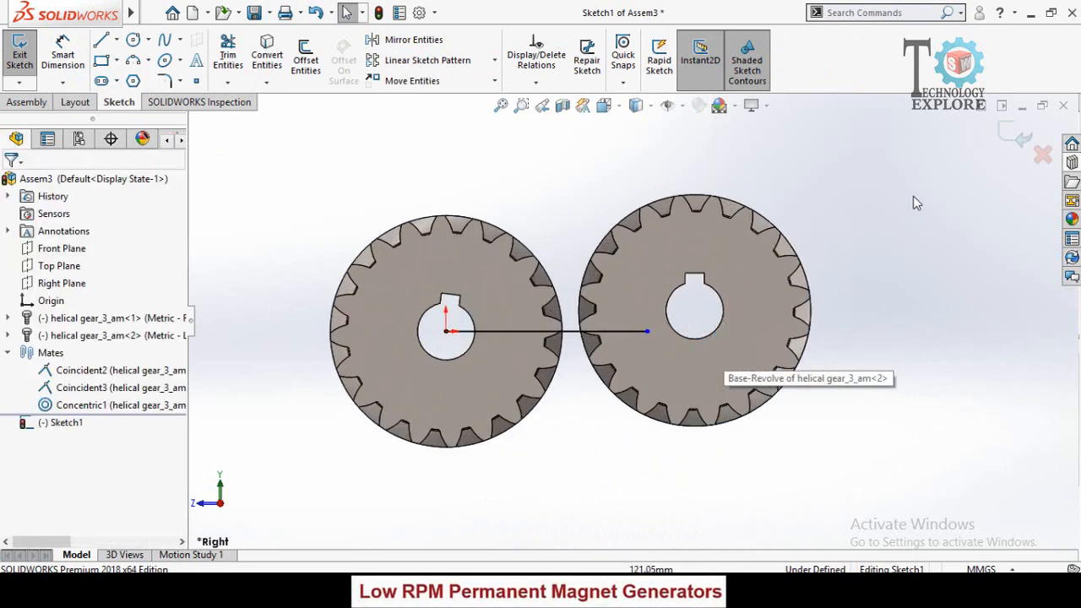
click(1015, 140)
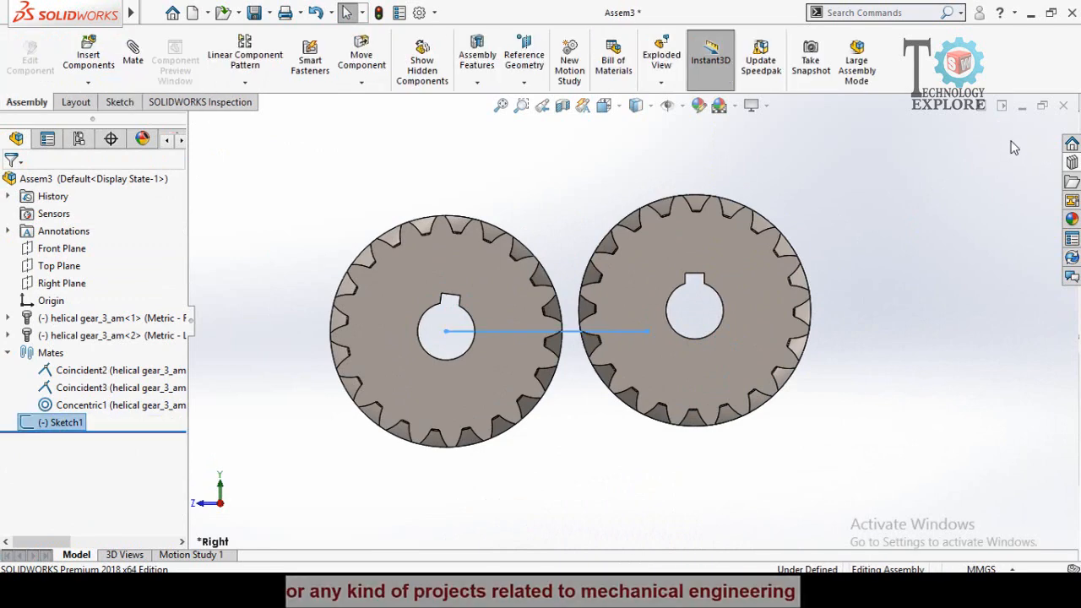
- Move the second gear towards the first until their teeth mesh and its bore centre lies near the sketched line
key(z)
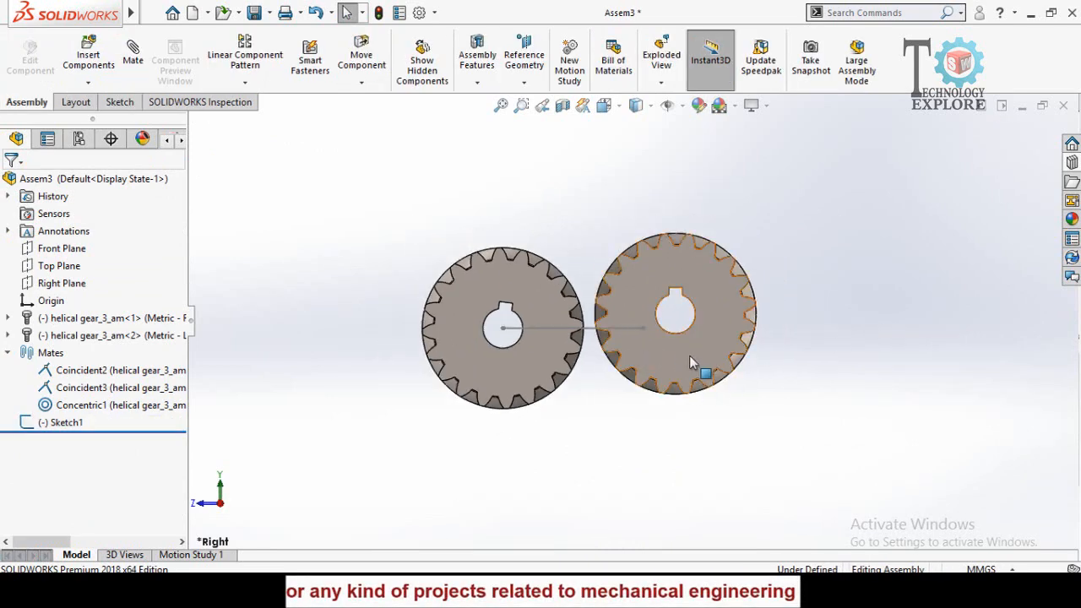
scroll(583, 371, down, 4)
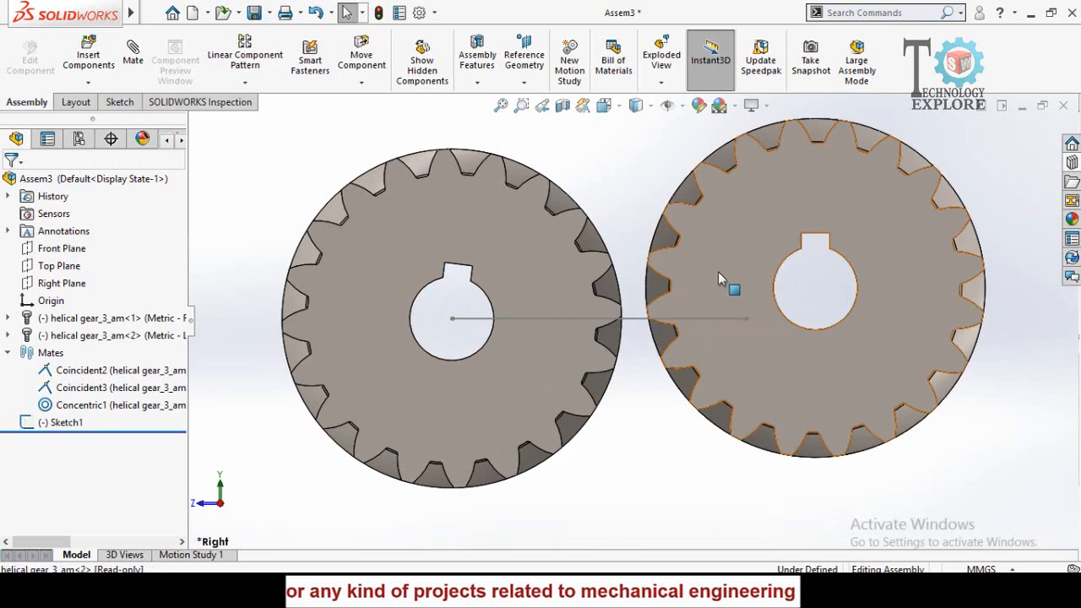
click(709, 293)
drag(710, 293, 664, 320)
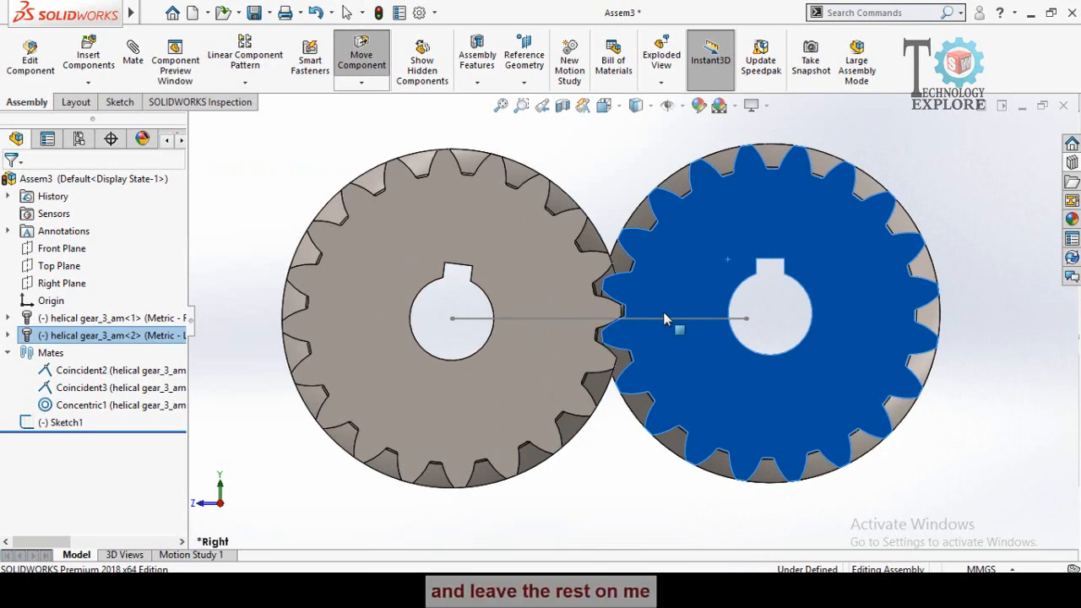
scroll(832, 319, up, 2)
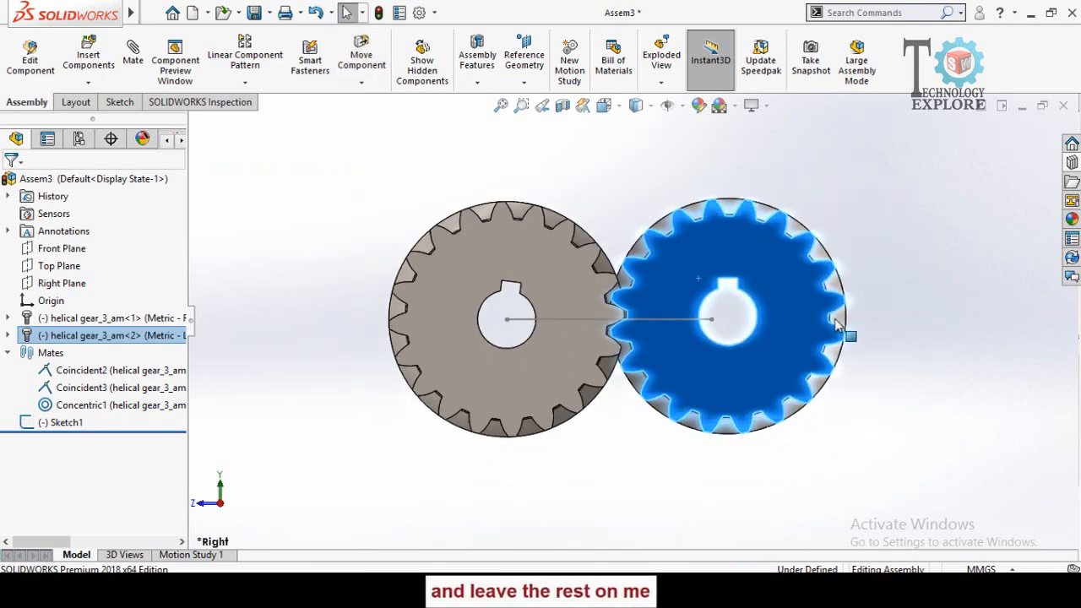
click(994, 344)
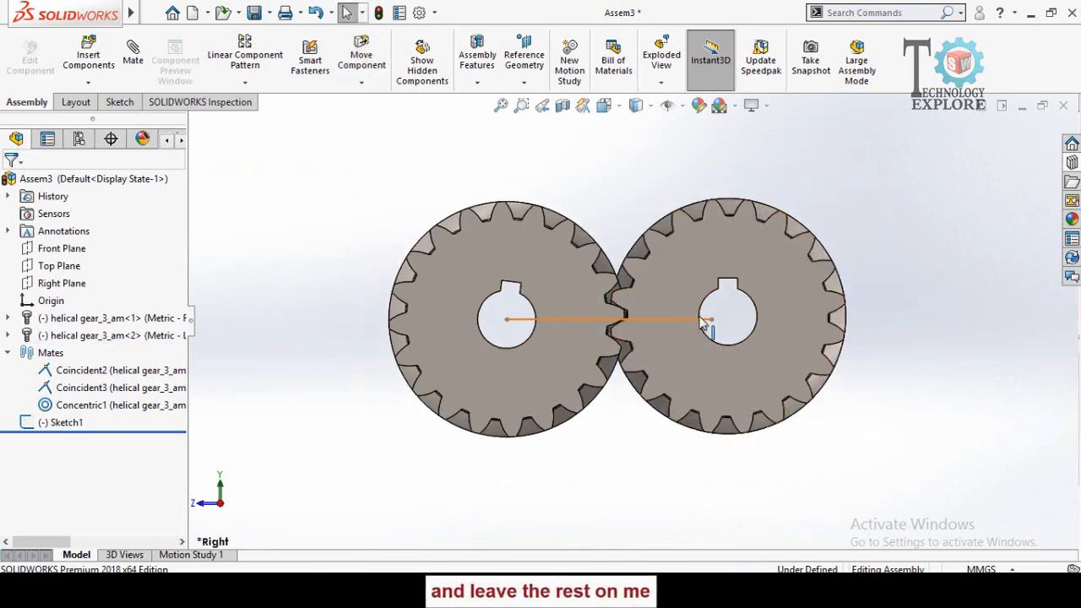
- Edit the line sketch and extend the free endpoint to the middle of the second gear's bore, about 56.83 mm from the origin
click(712, 318)
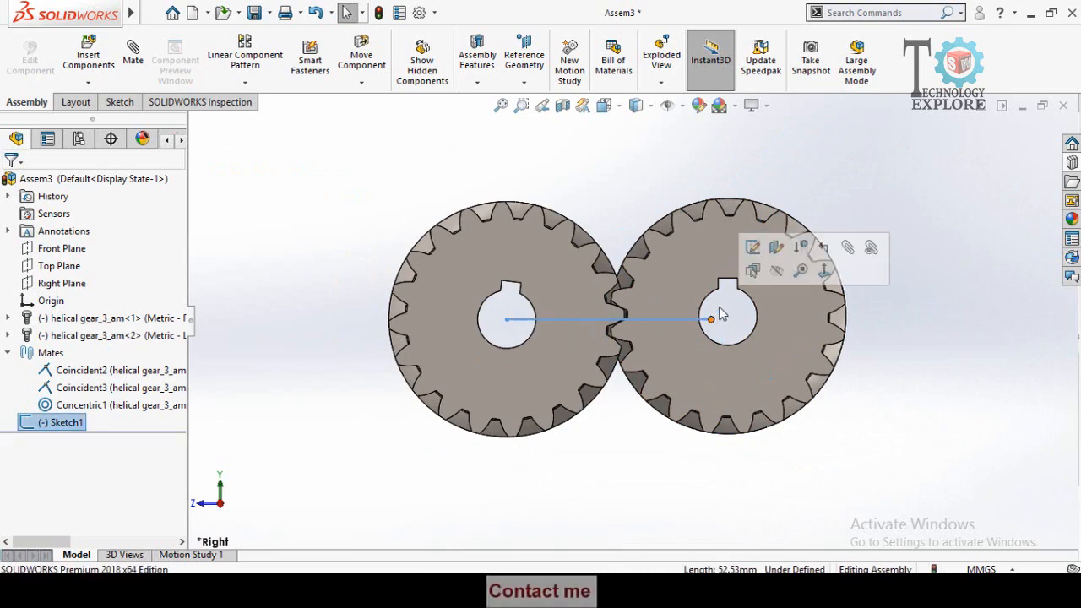
click(752, 248)
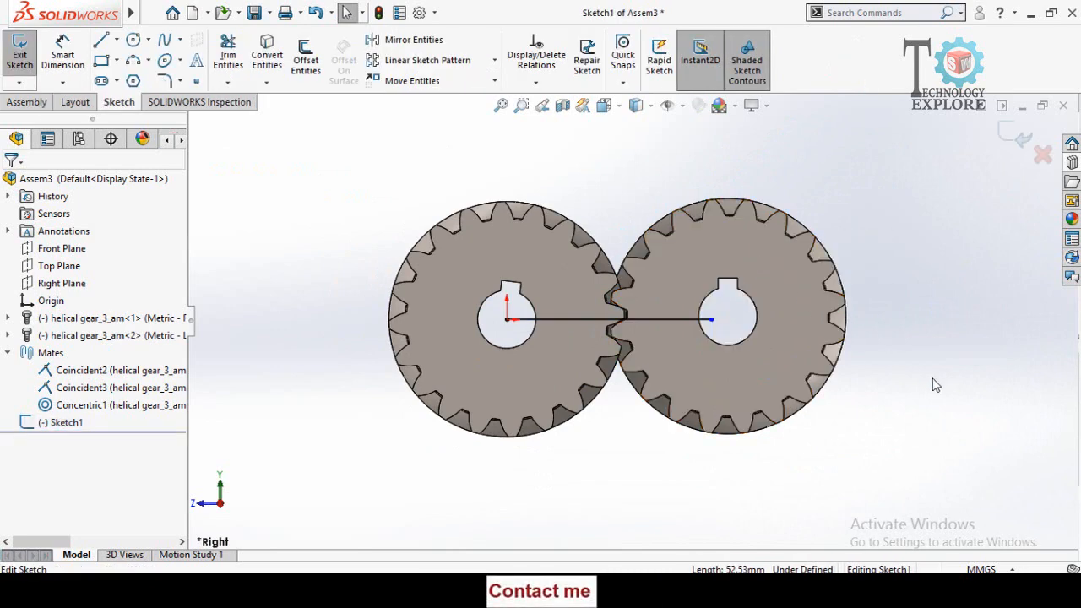
click(712, 319)
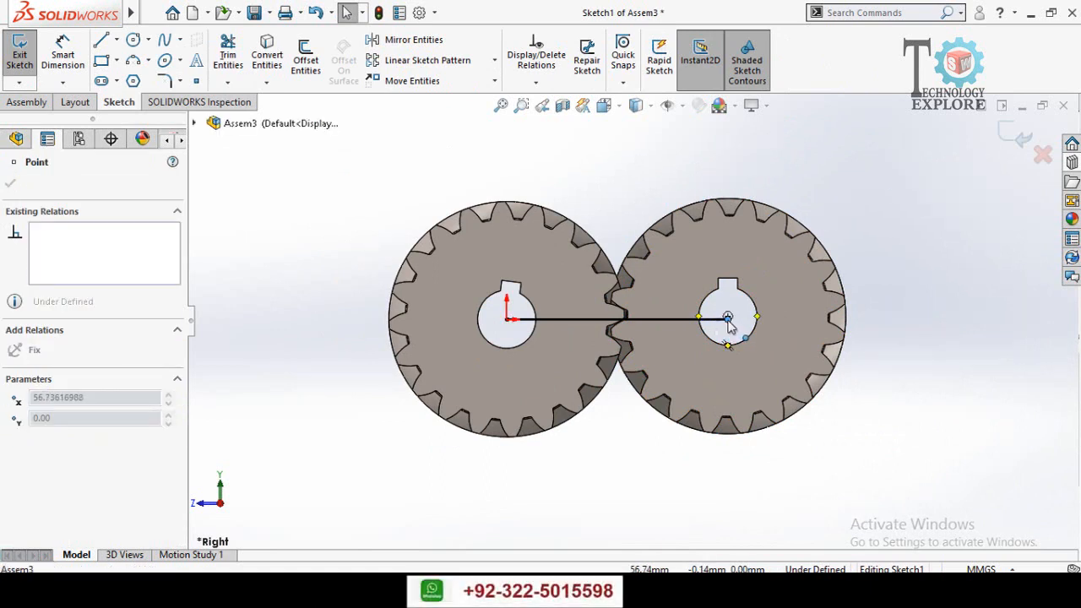
drag(728, 320, 728, 320)
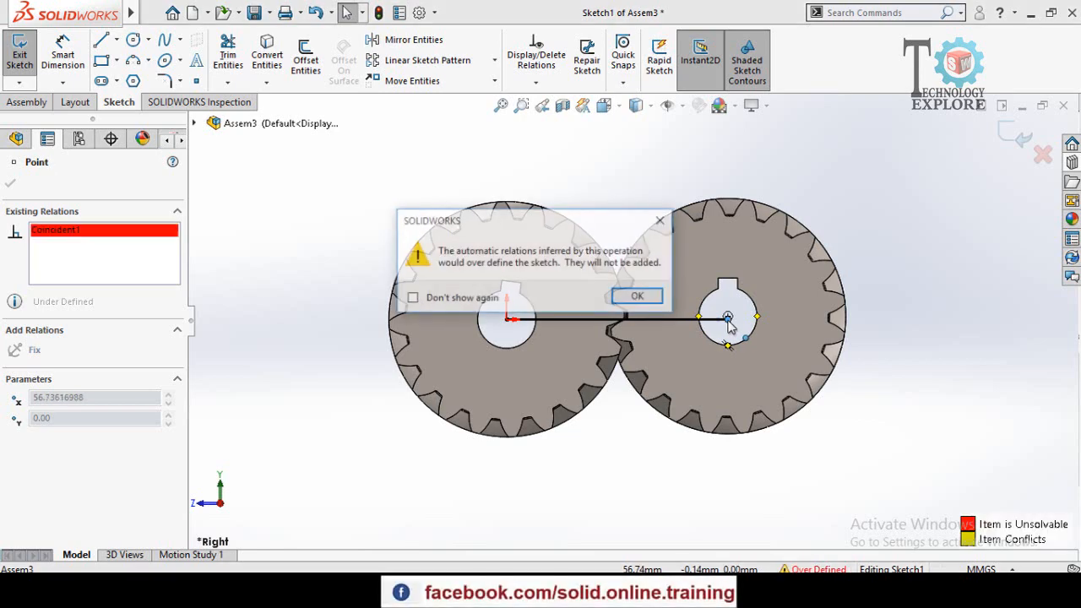
click(638, 297)
scroll(671, 327, down, 5)
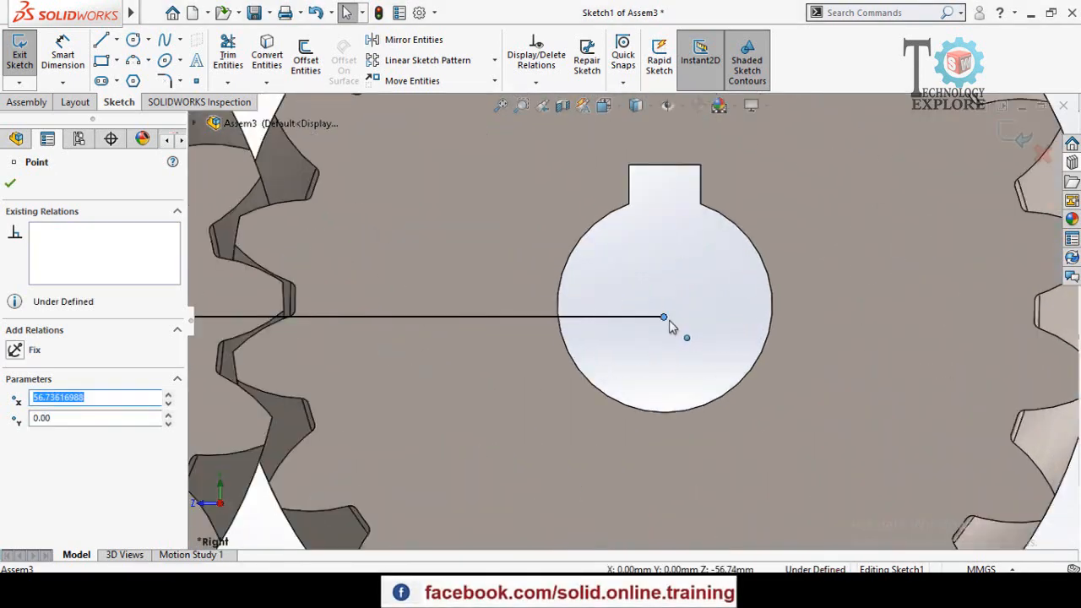
mouse_move(663, 320)
mouse_down()
mouse_move(592, 320)
mouse_move(666, 318)
mouse_up()
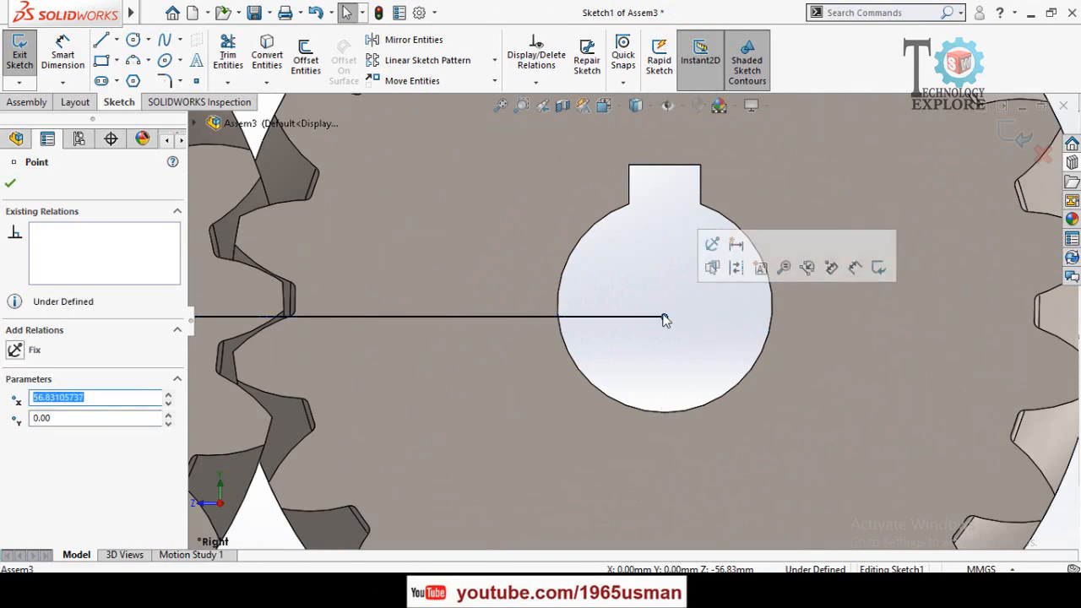
- Add a Fix relation to the line's endpoint in the second gear's bore and finish the sketch
click(757, 367)
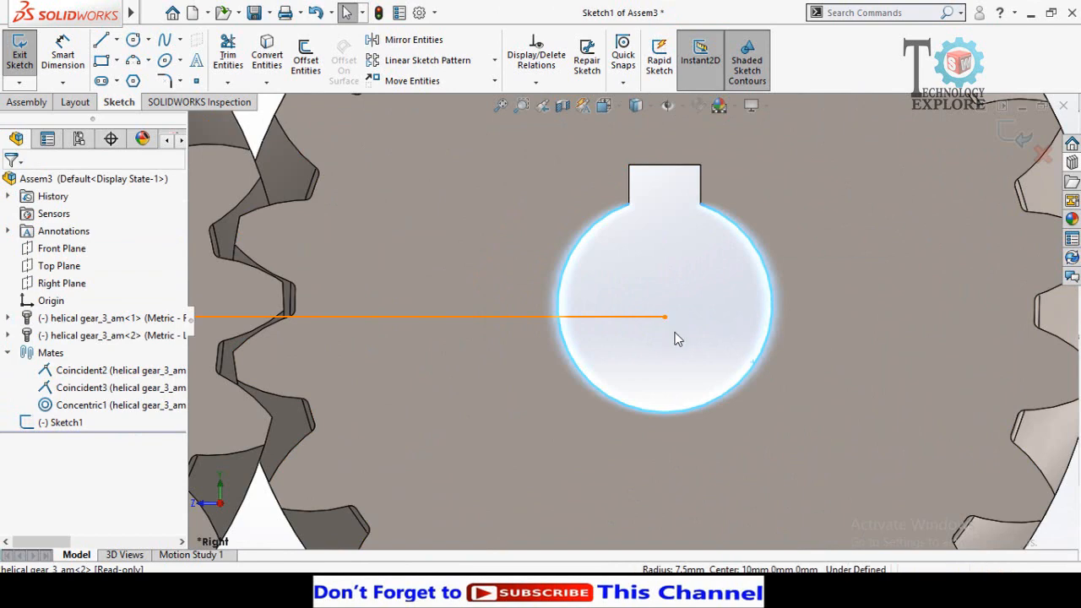
scroll(679, 341, up, 2)
click(655, 320)
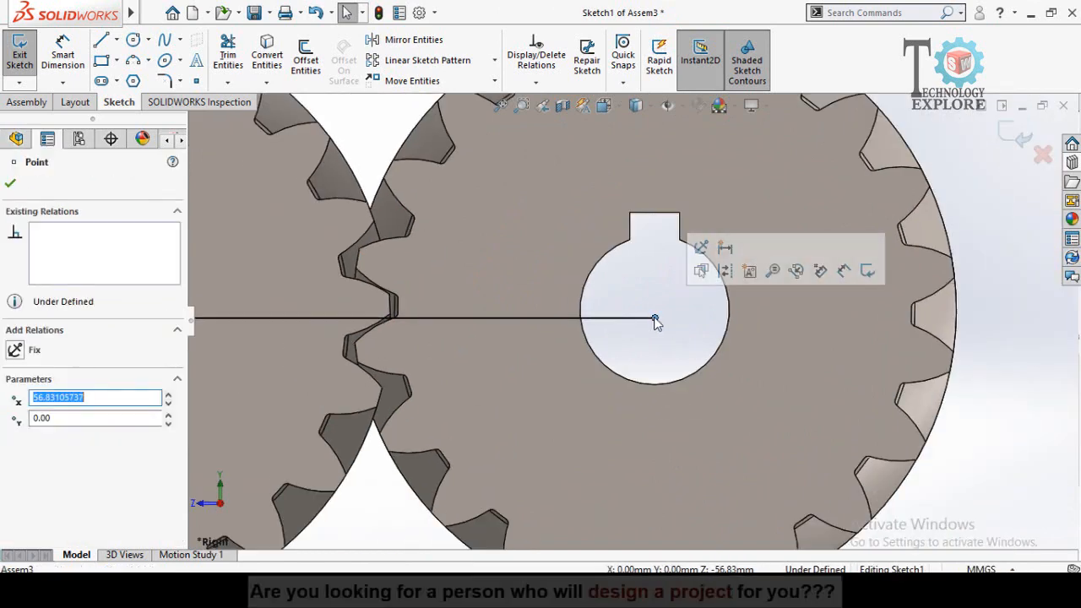
click(702, 248)
key(f)
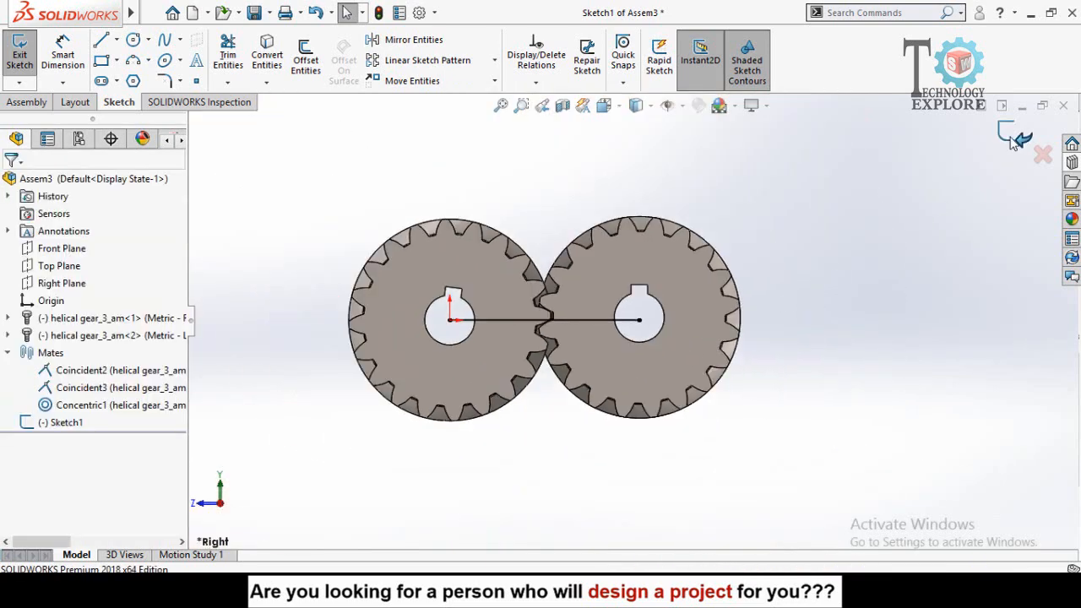
click(1013, 141)
- Add a concentric mate between the fixed endpoint of the sketched line and the second gear's bore
mouse_move(625, 325)
middle_down()
mouse_move(630, 336)
mouse_move(661, 334)
middle_up()
click(647, 331)
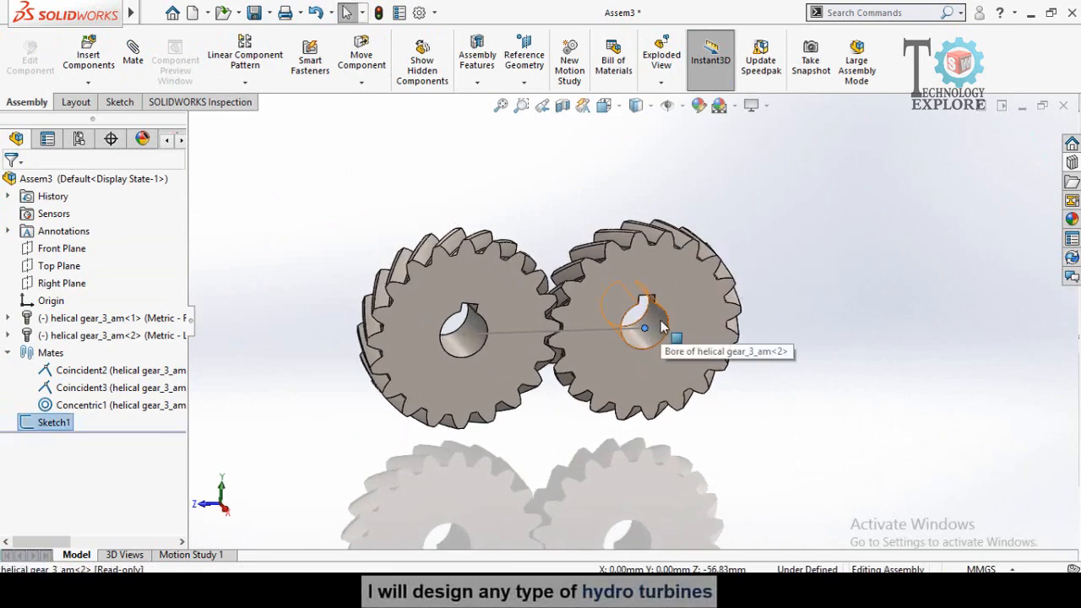
click(662, 327)
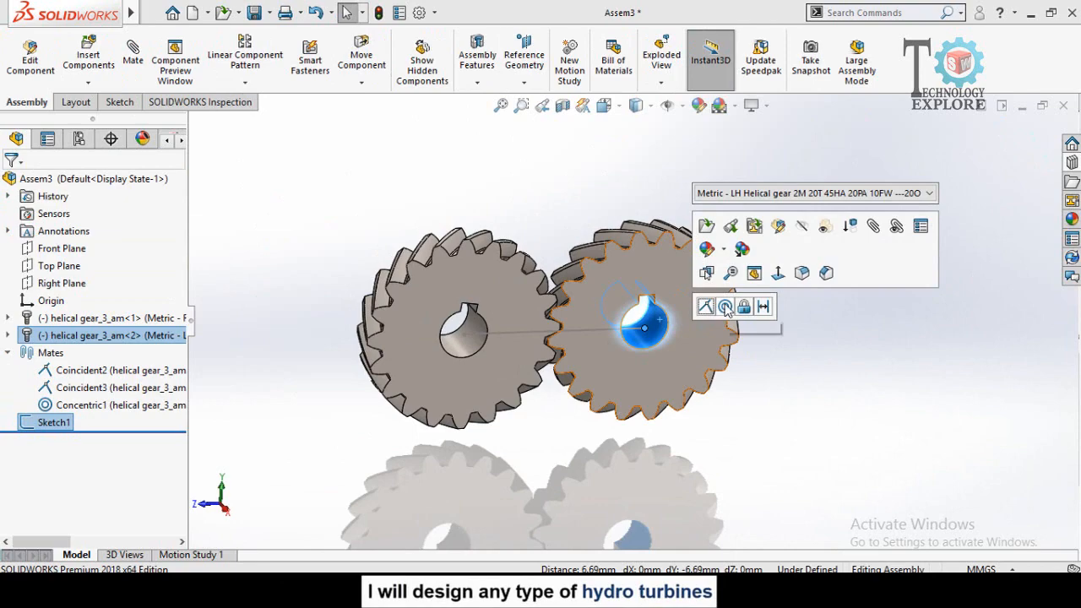
click(725, 307)
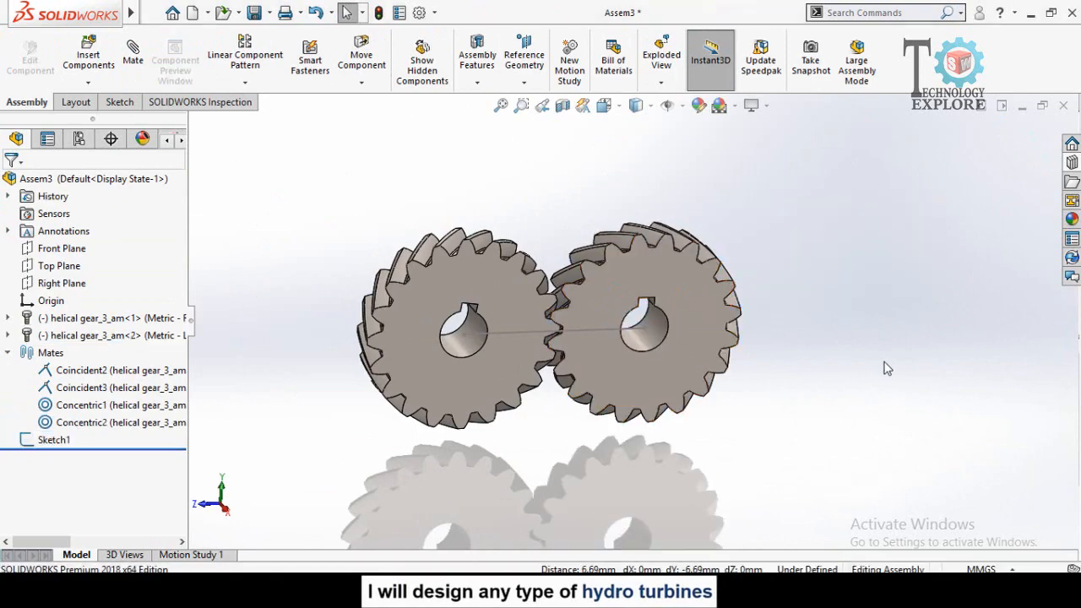
key(f)
scroll(632, 283, down, 3)
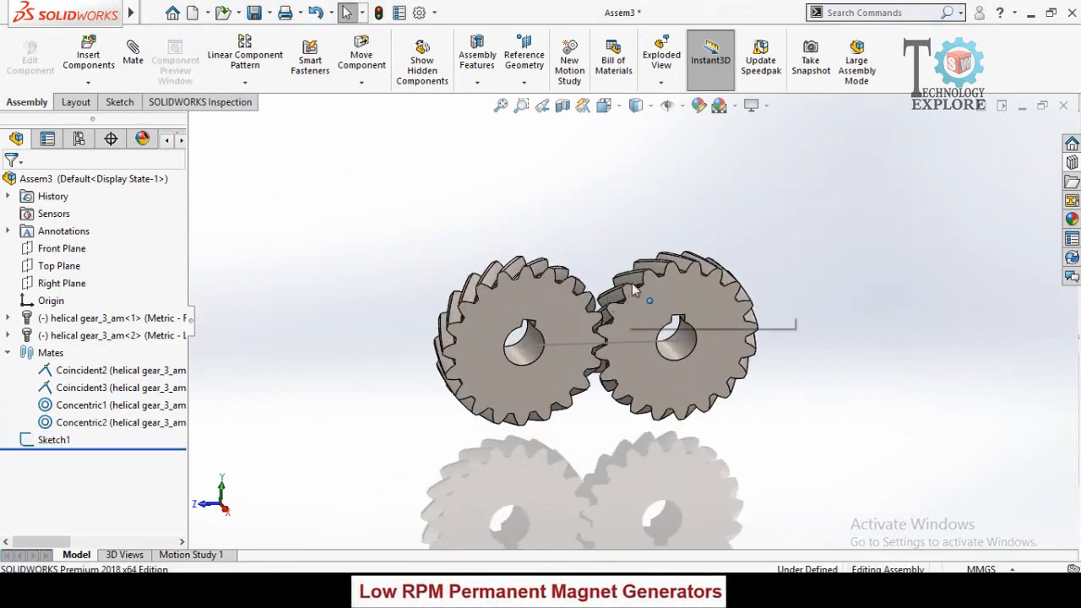
- Rotate the gears slightly about their bores so that their teeth fit into each other's gaps
key(space)
click(530, 414)
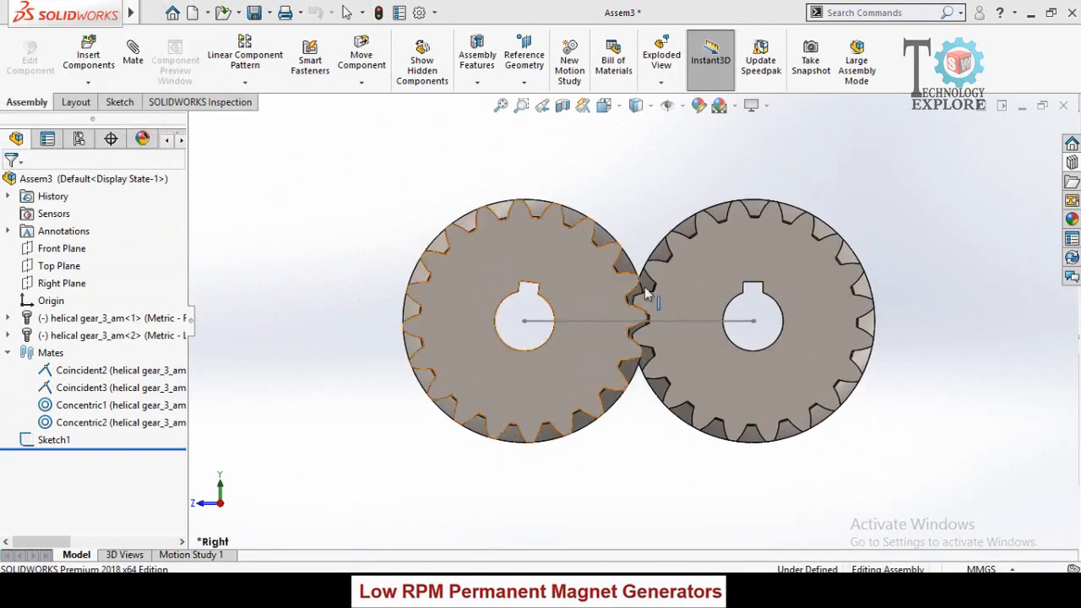
scroll(695, 361, up, 3)
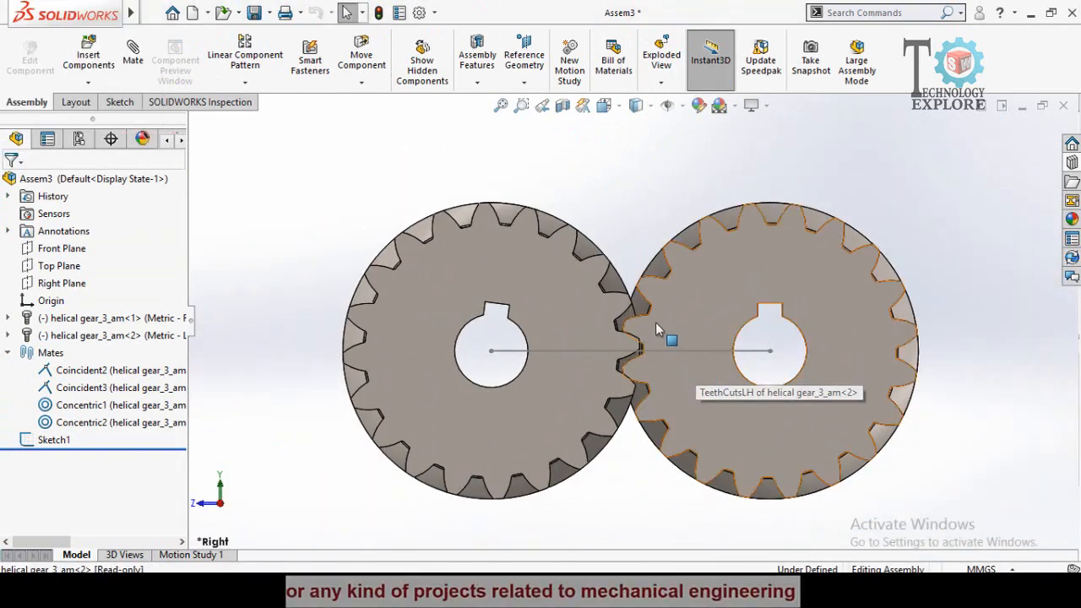
drag(659, 346, 666, 314)
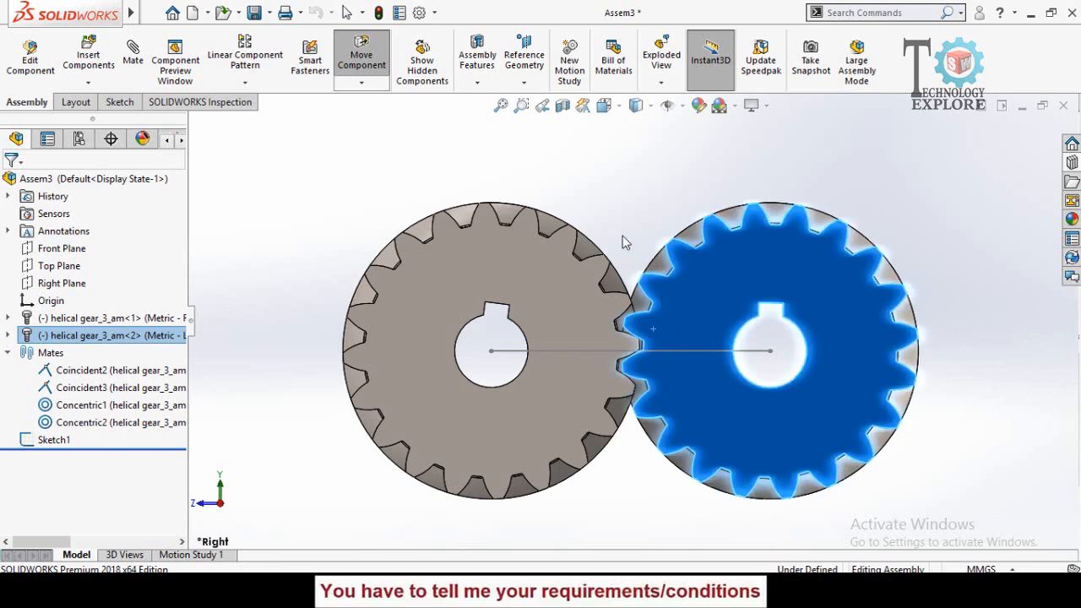
key(Escape)
- Hide the centre-distance line sketch that runs between the bores of the two gears
scroll(630, 219, up, 5)
middle_drag(611, 248, 662, 348)
scroll(642, 314, down, 6)
middle_drag(596, 344, 598, 320)
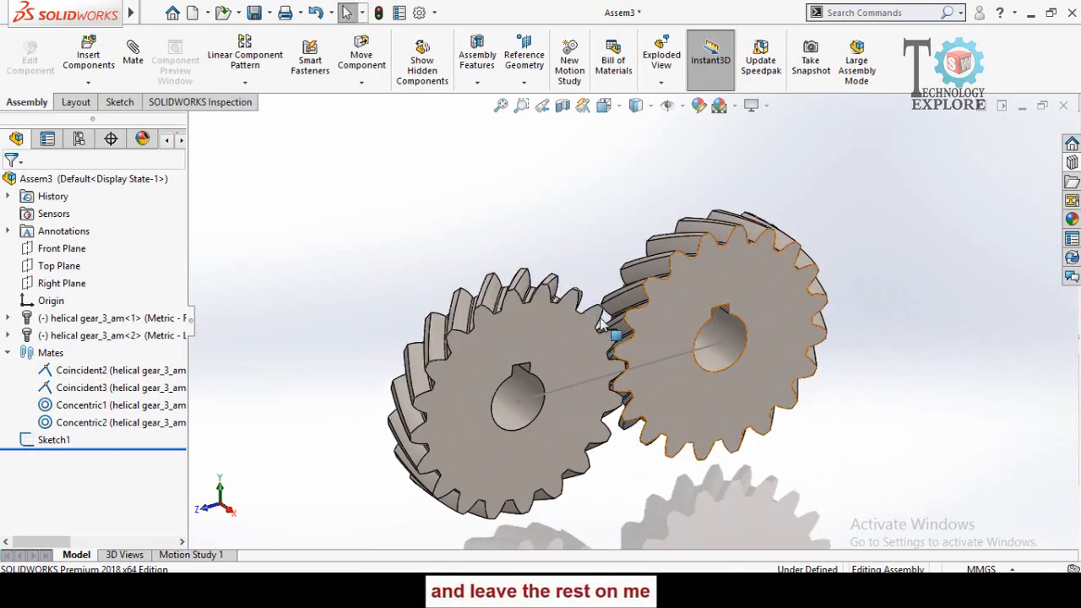
scroll(668, 363, up, 3)
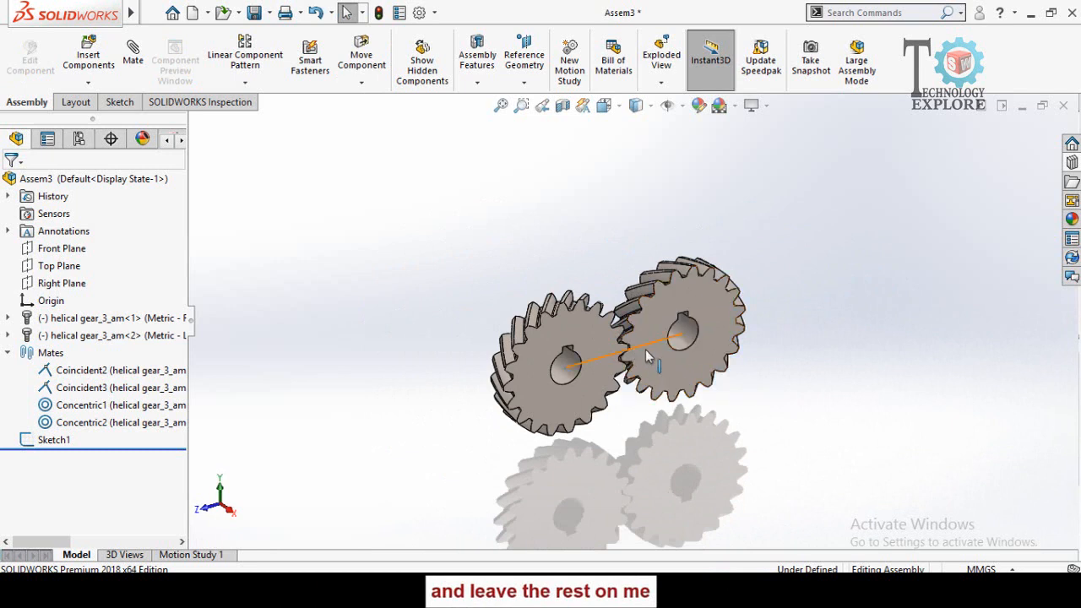
click(648, 353)
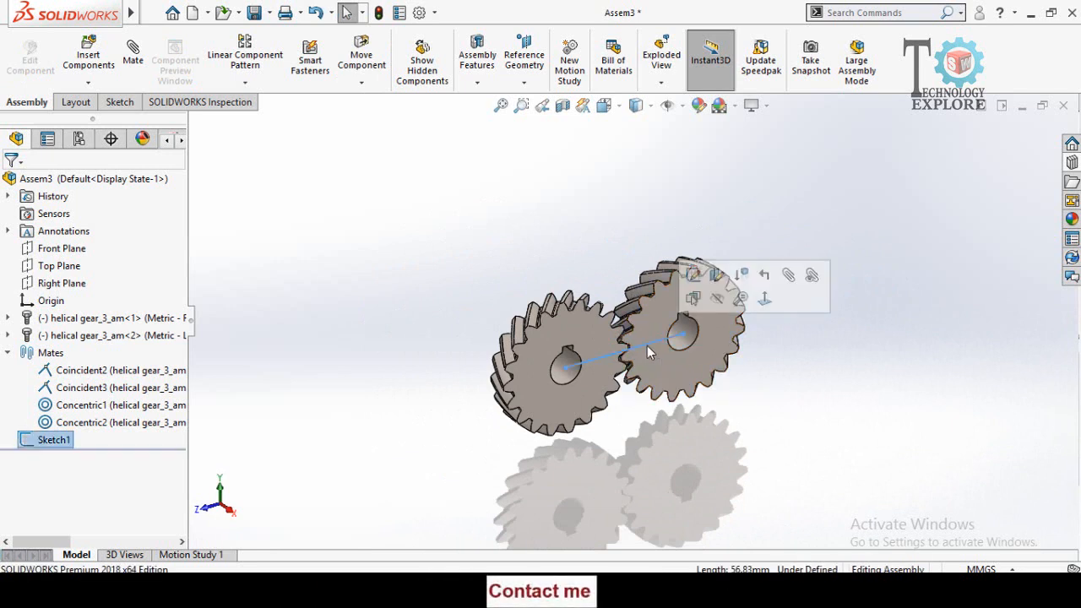
click(718, 299)
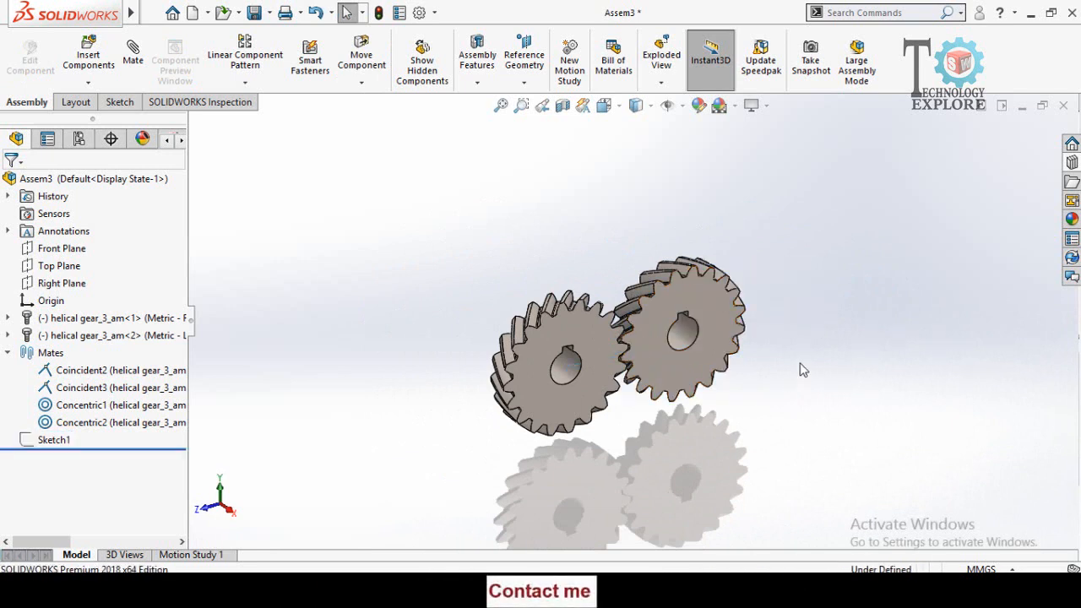
- Start a mechanical Gear mate between the cylindrical bore faces of the first and second helical gears
scroll(661, 385, down, 1)
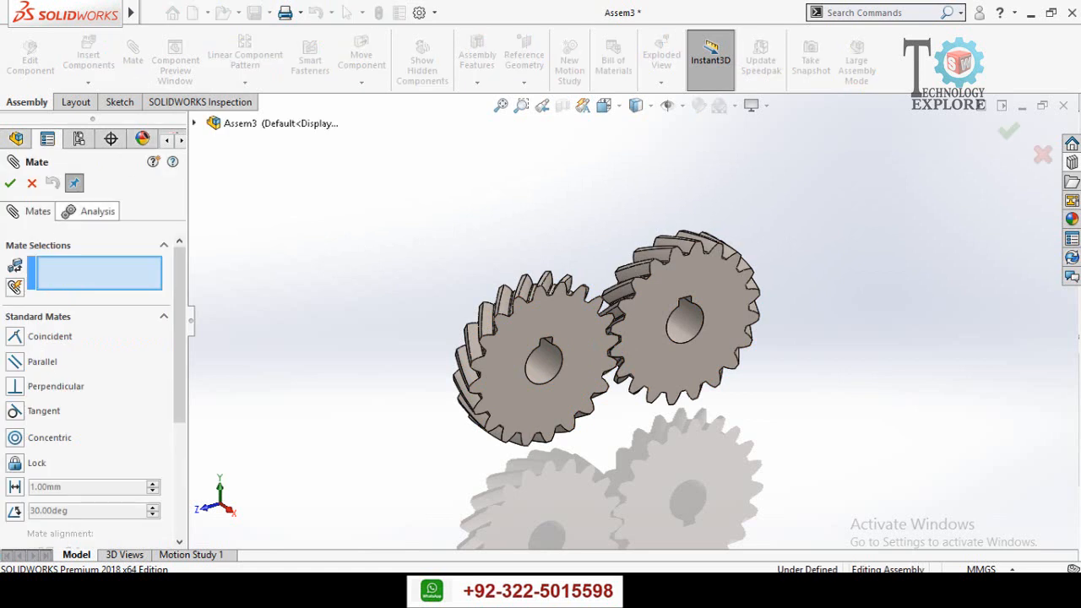
scroll(7, 387, down, 5)
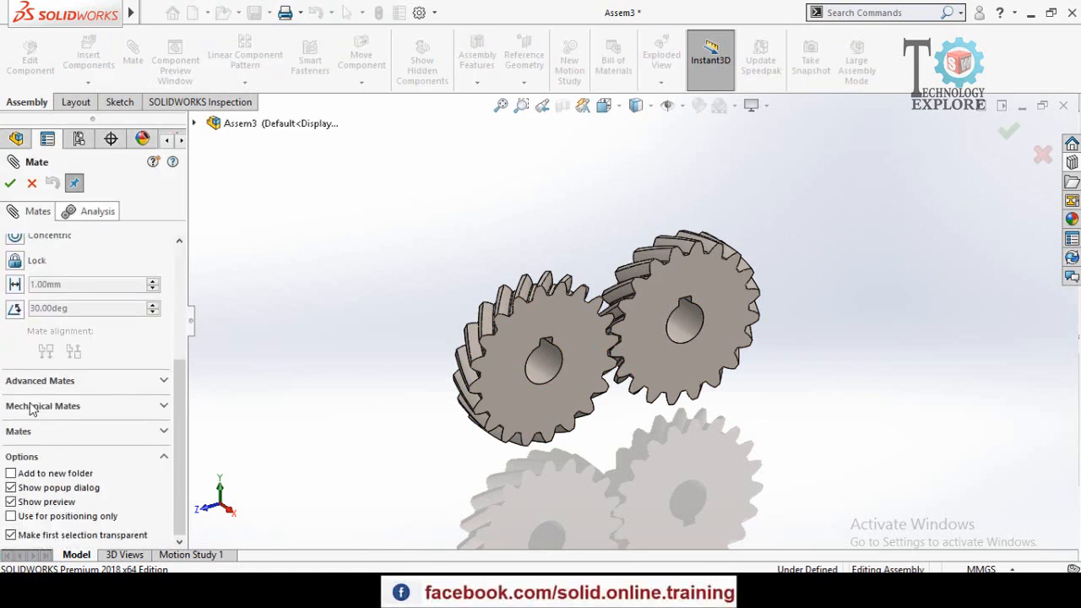
click(31, 406)
scroll(2, 388, up, 2)
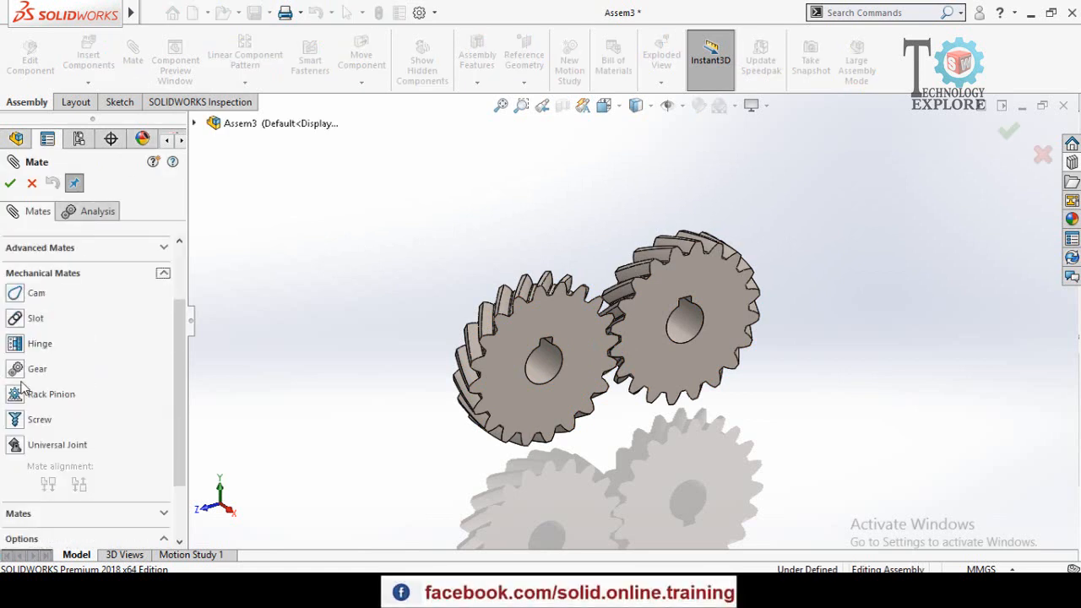
click(13, 371)
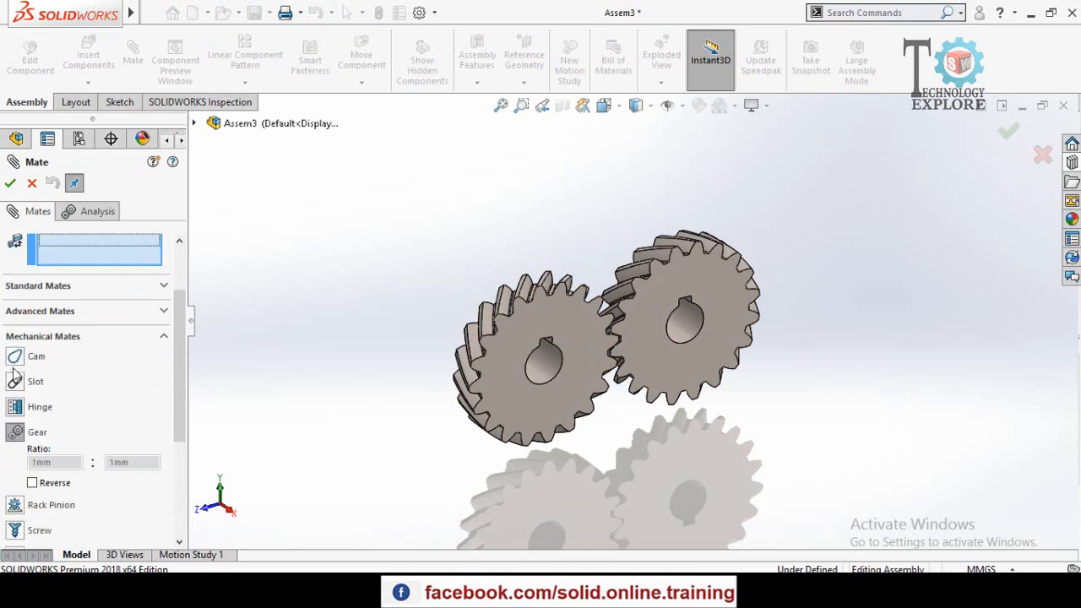
click(540, 367)
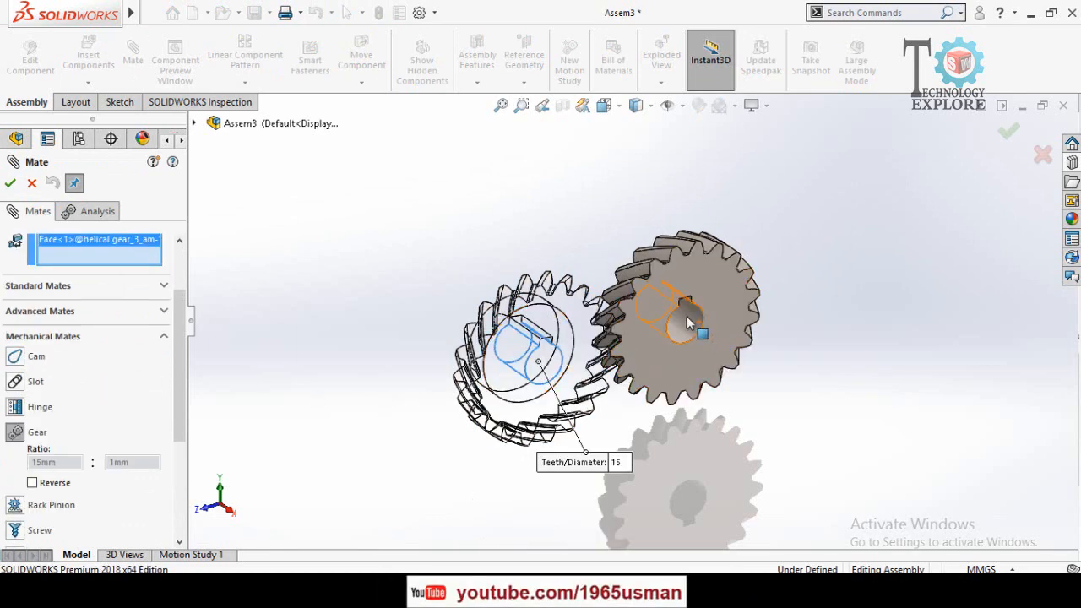
click(688, 321)
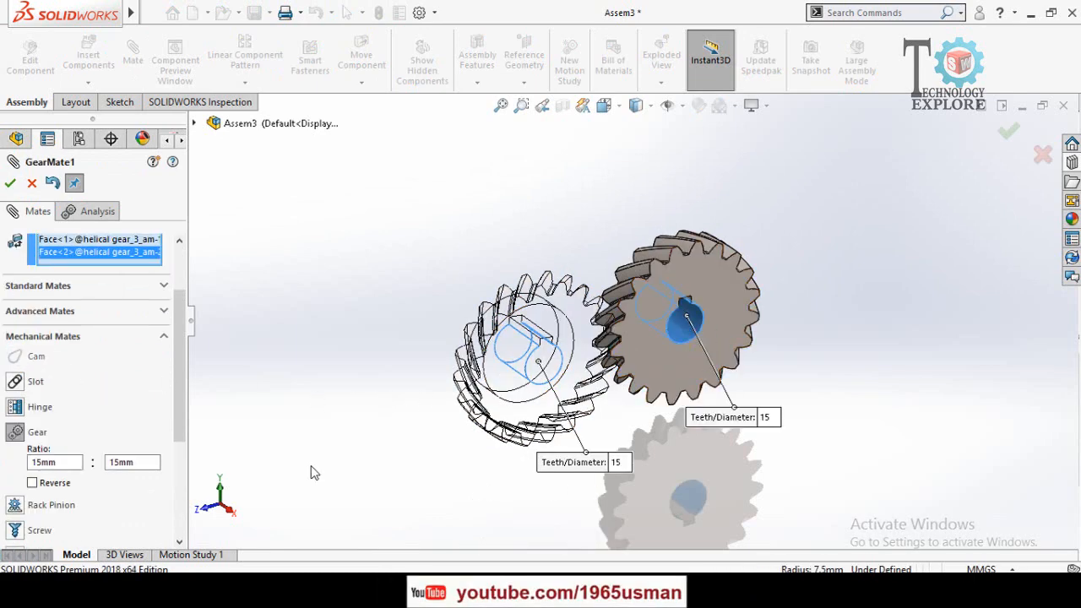
- Set the gear mate's ratio to 1 mm : 1 mm without reversing it, and finish the mate
drag(178, 362, 177, 412)
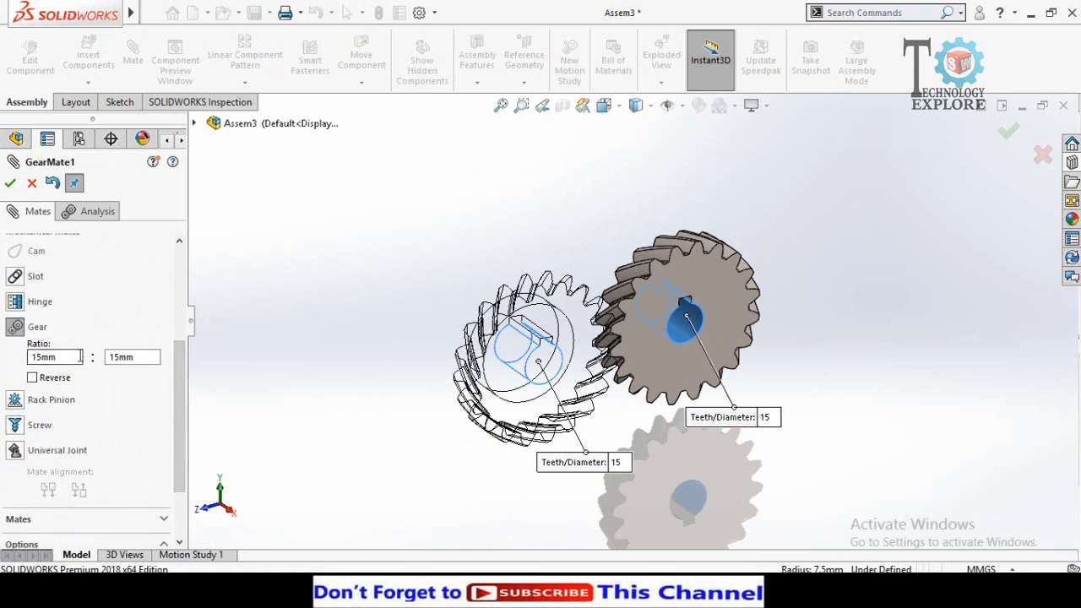
text(1)
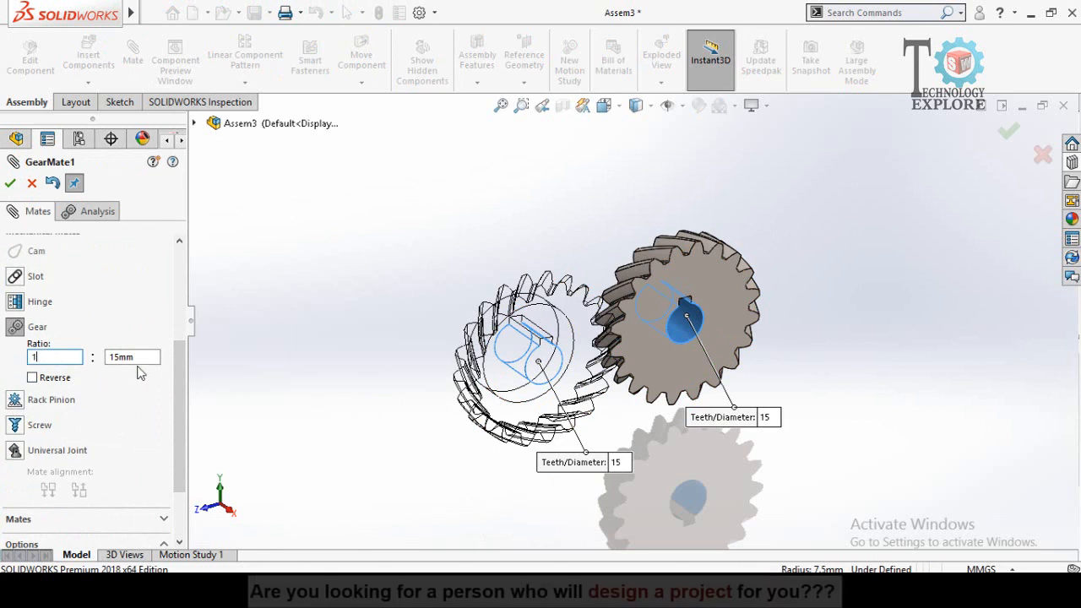
click(330, 347)
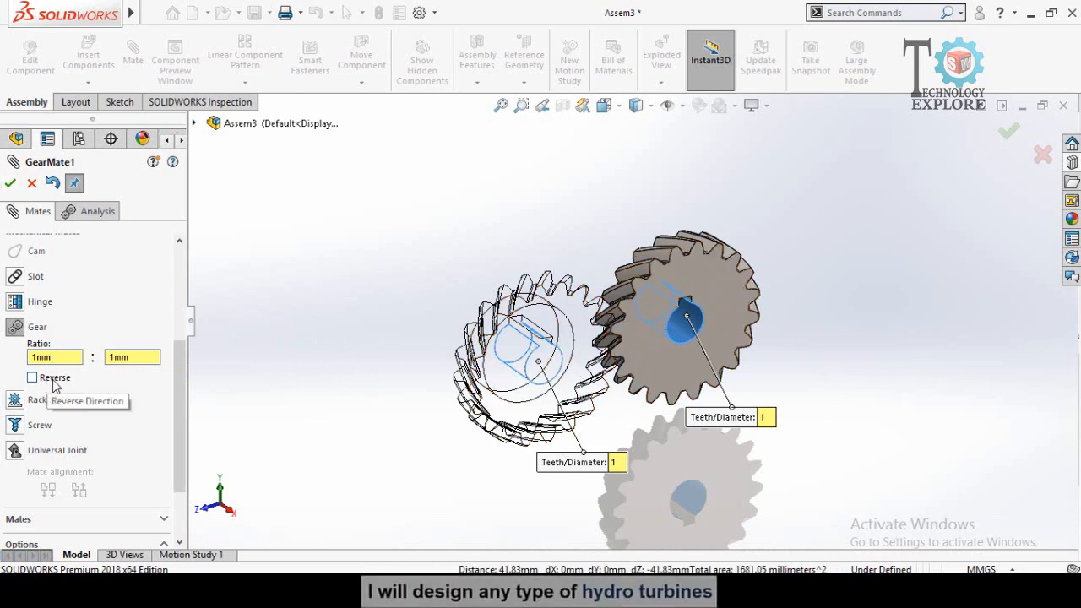
click(10, 184)
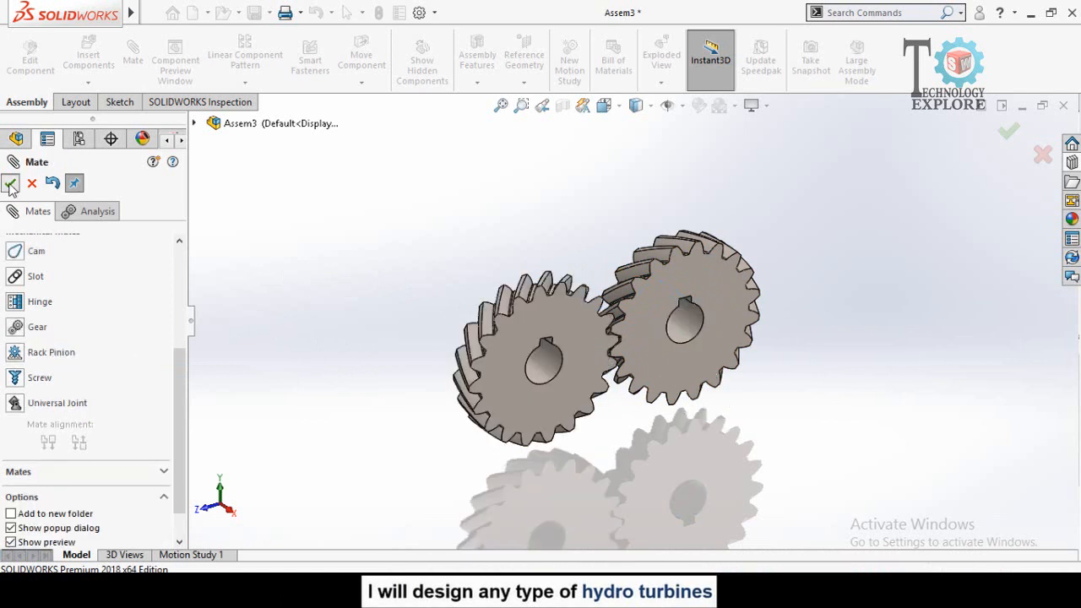
click(10, 184)
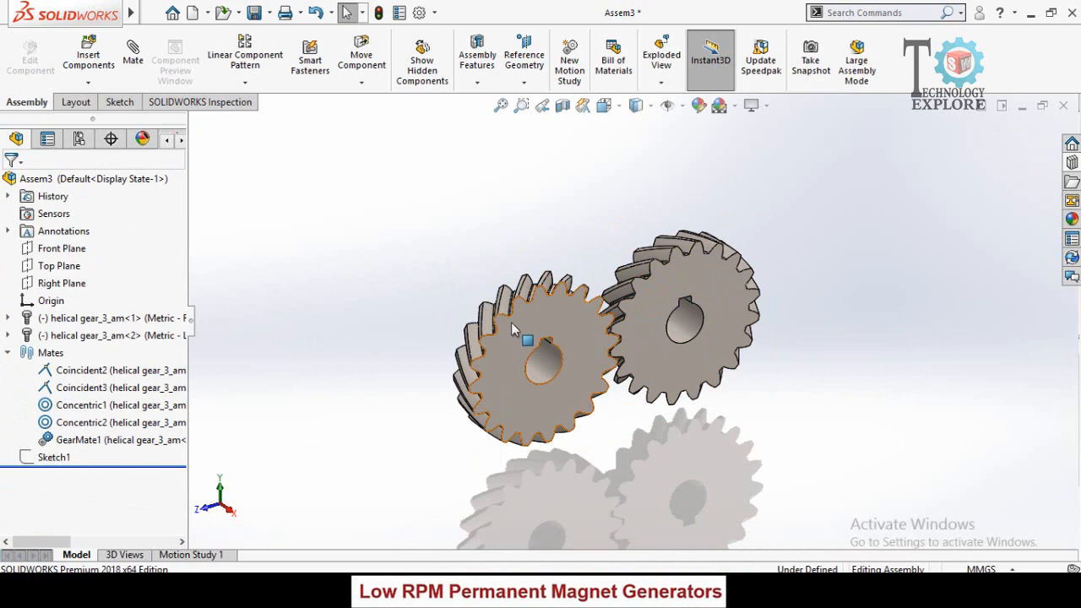